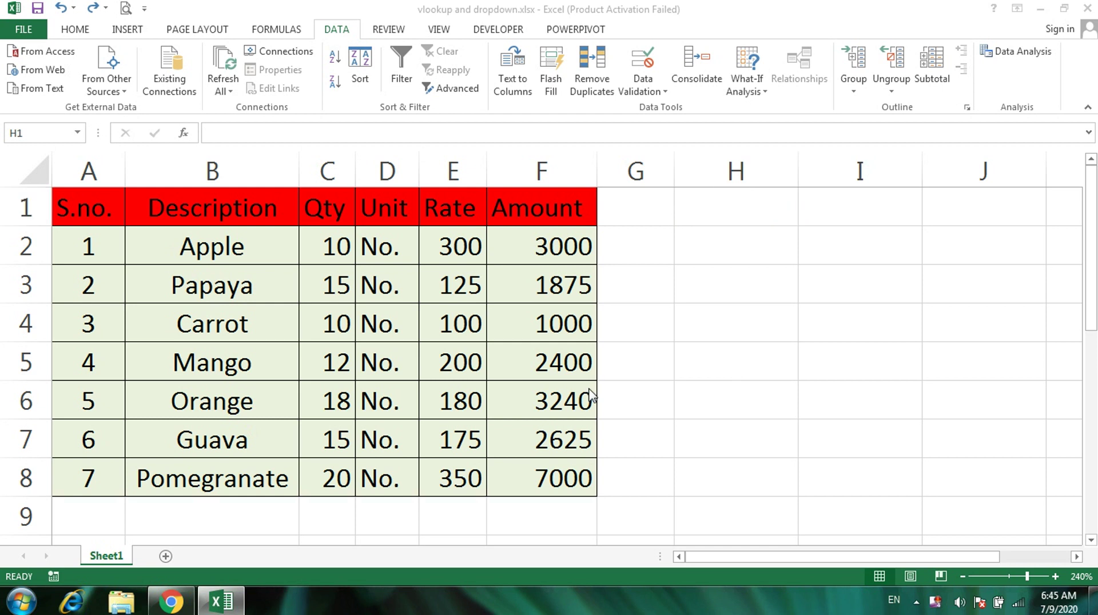
Review the table headers S.no., Description, Qty, Unit, Rate and Amount in row 1.
left_click(101, 206)
left_click(210, 205)
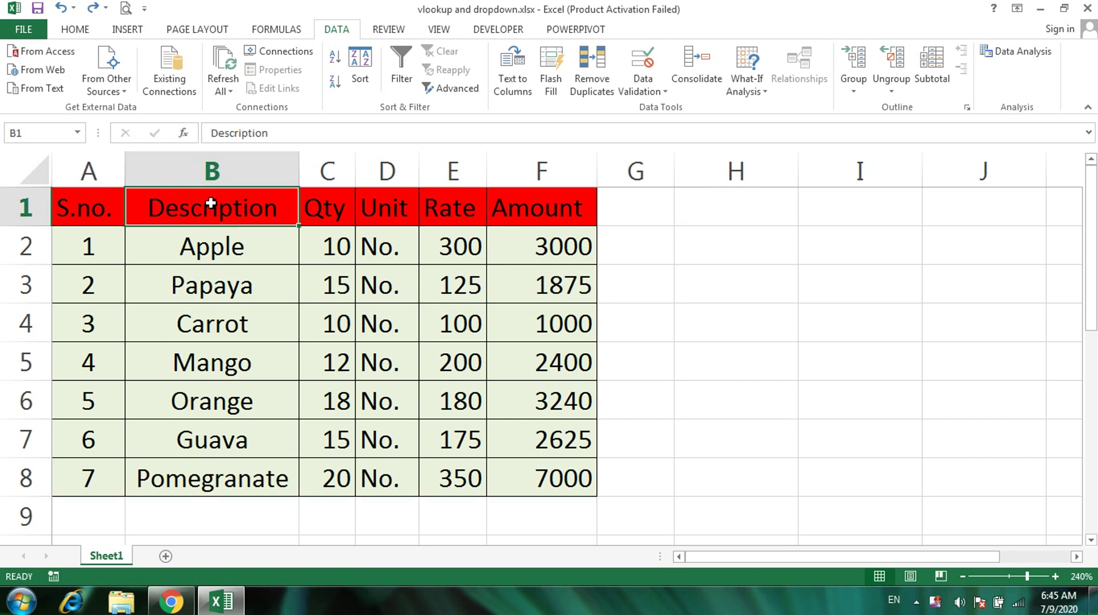
left_click(308, 201)
left_click(383, 202)
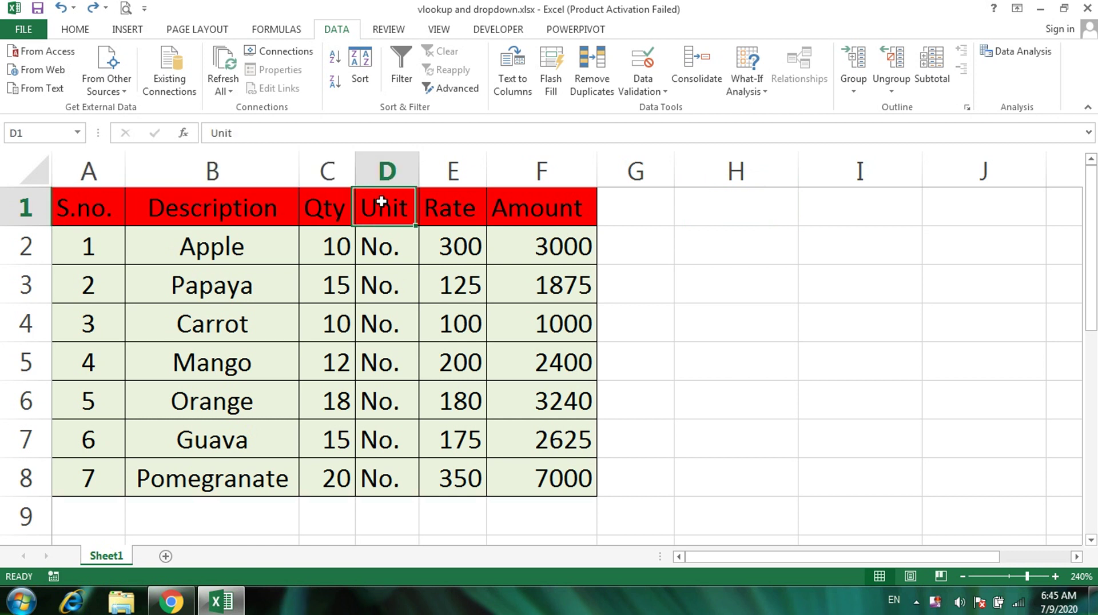
left_click(444, 202)
left_click(568, 196)
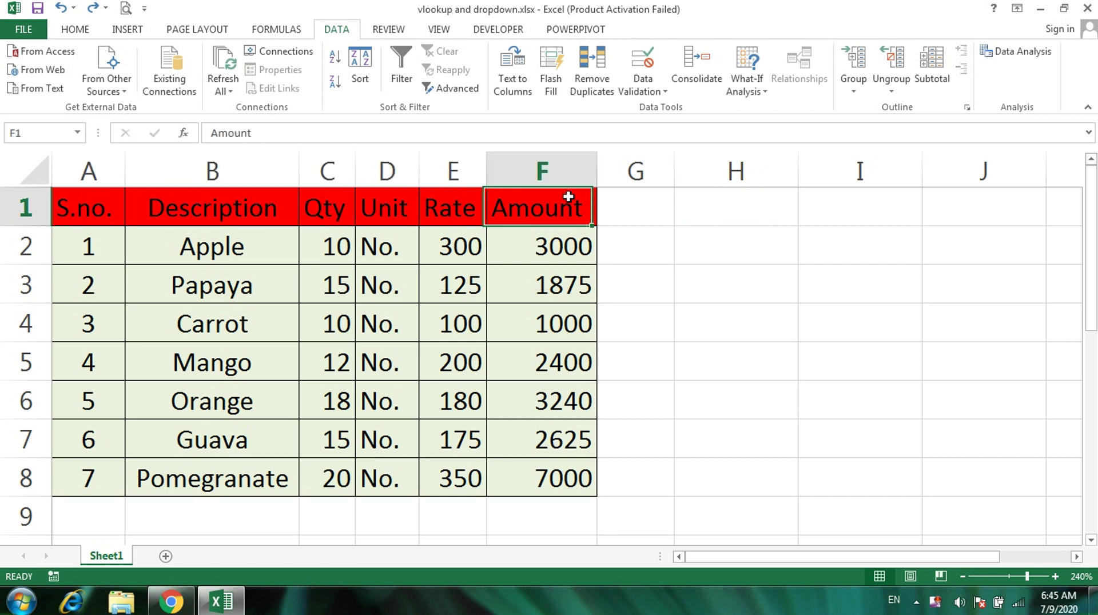
Inspect the fruit names in column B and the Amount formulas in F2 and F4.
left_click(251, 248)
key("Down")
key("Down")
key("Down")
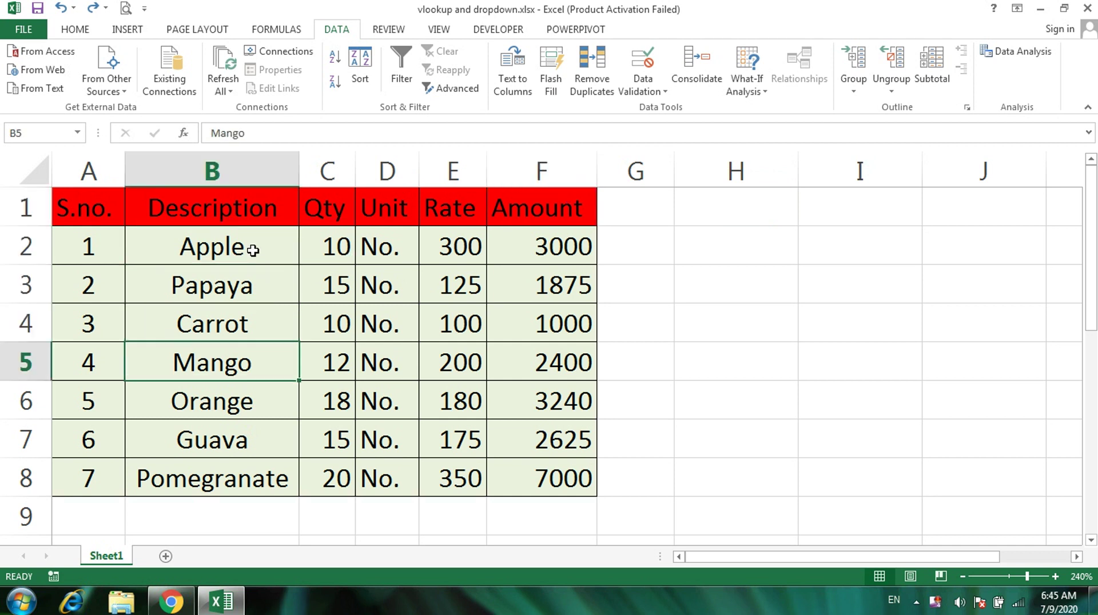
key("Down")
key("Down")
key("Down")
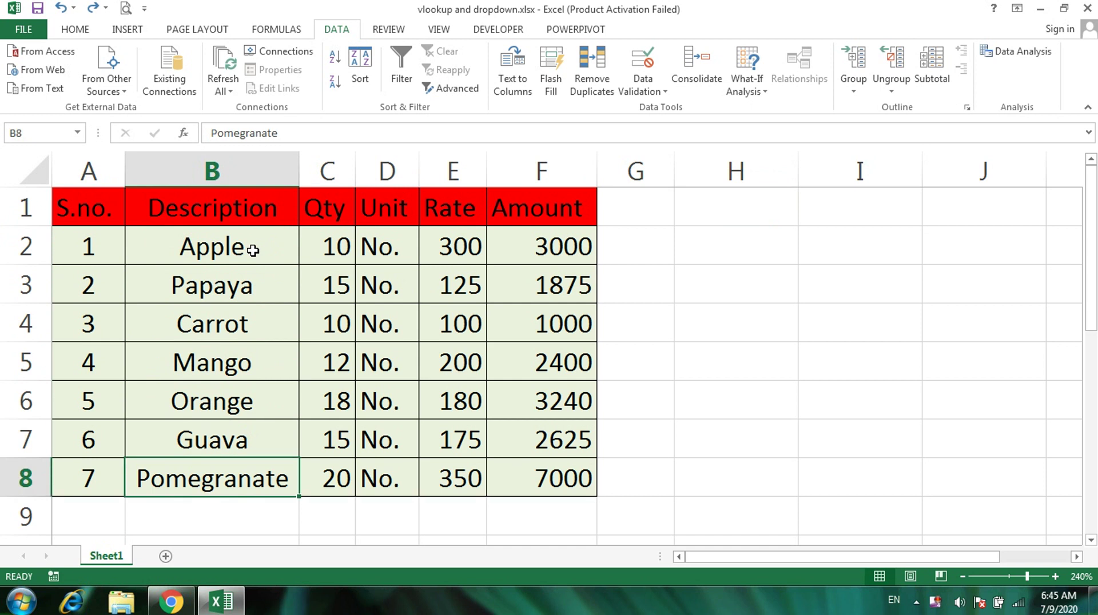
left_click(252, 249)
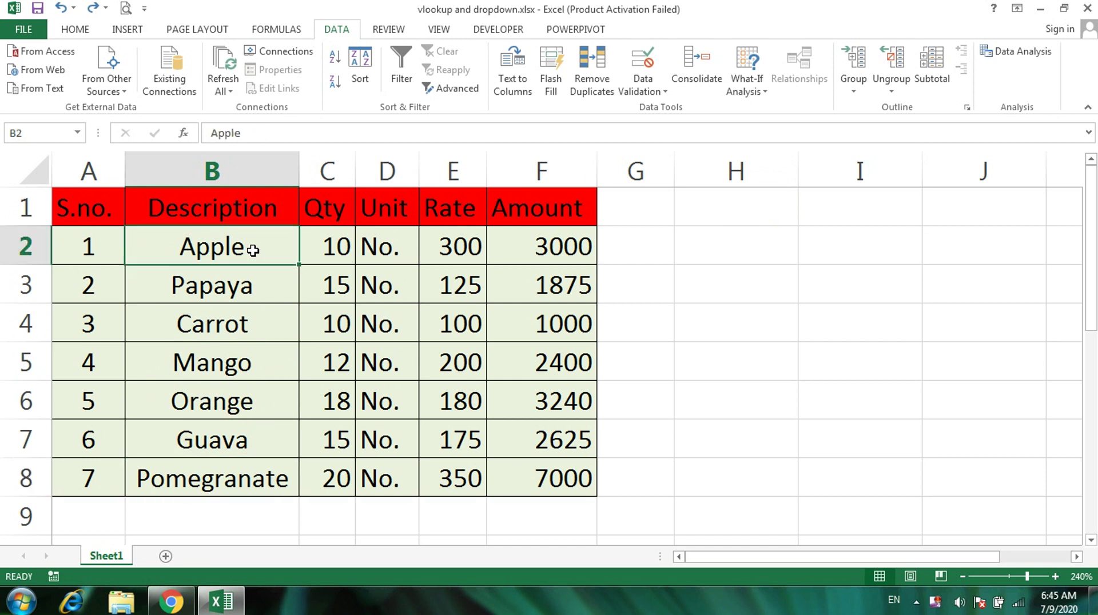
left_click(531, 246)
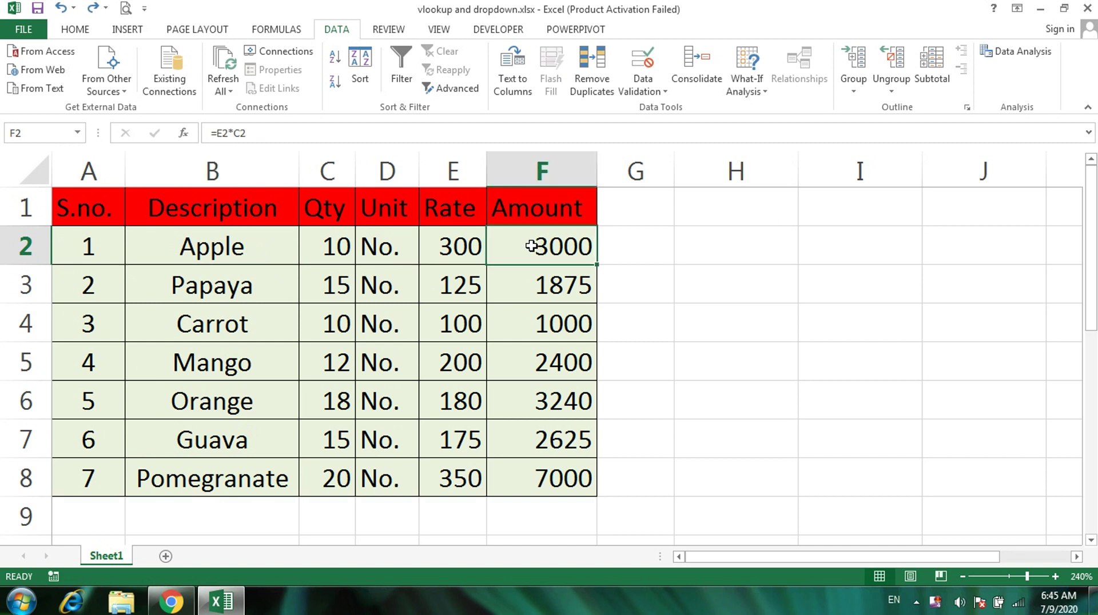
left_click(186, 326)
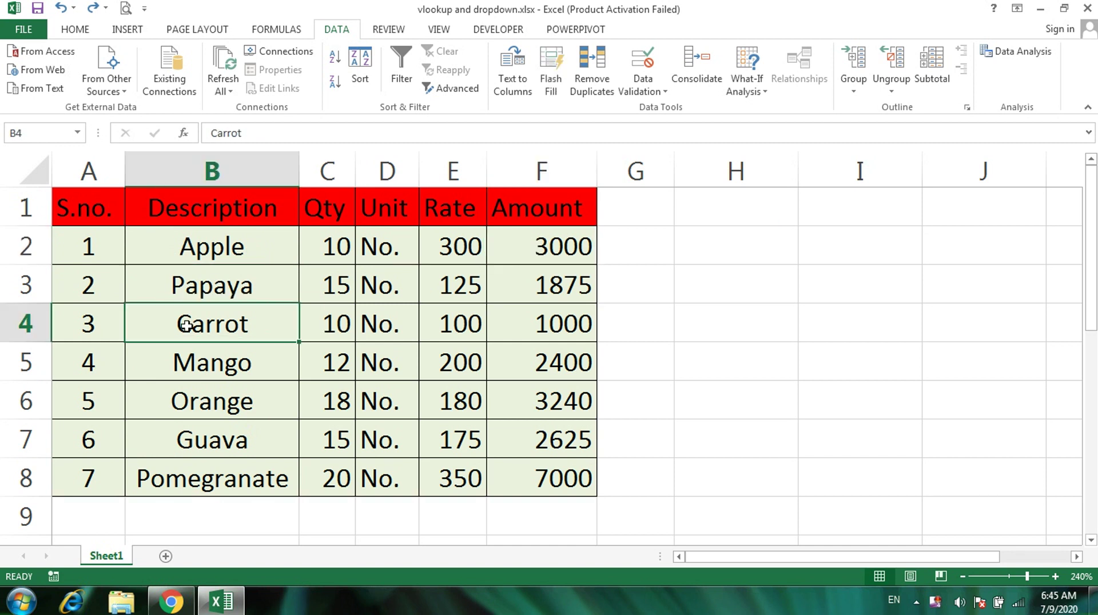
left_click(553, 318)
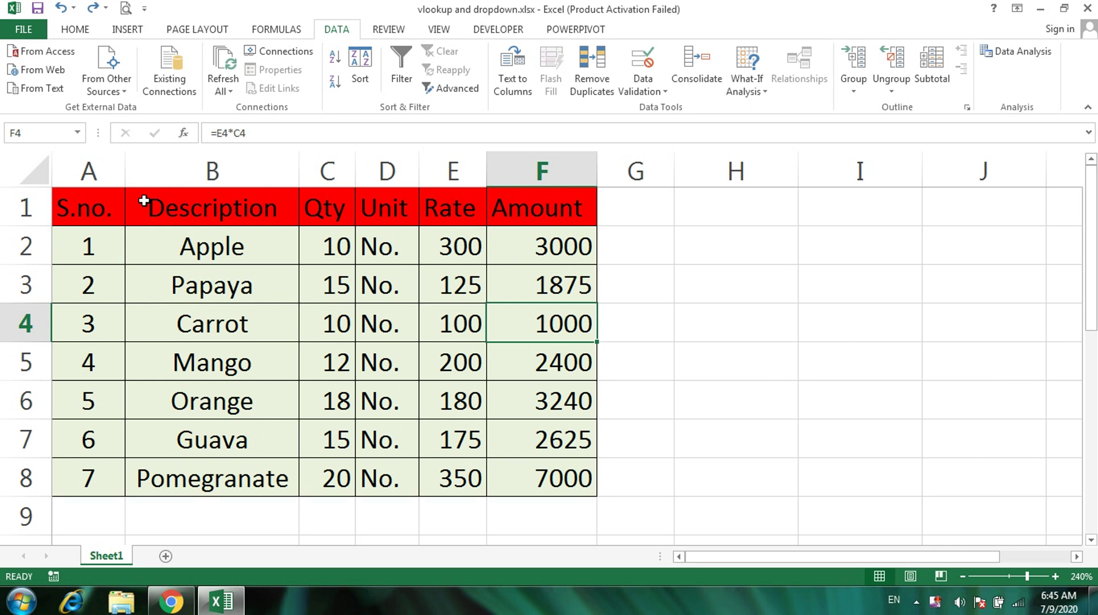
Copy the Description header from B1 into H1.
left_click(144, 200)
key("ctrl+c")
left_click(713, 202)
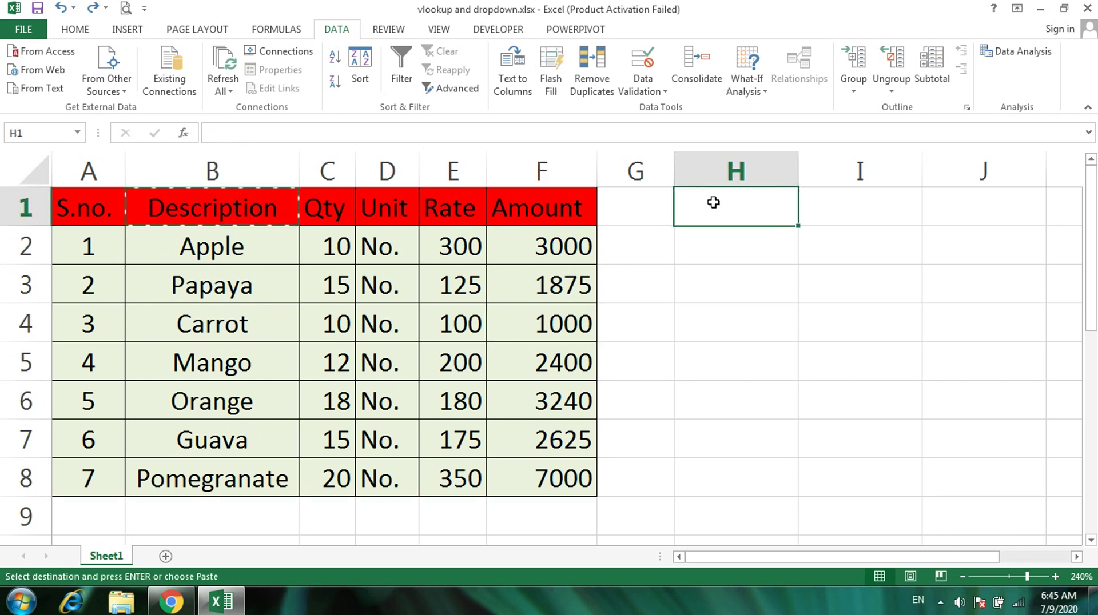
key("ctrl+v")
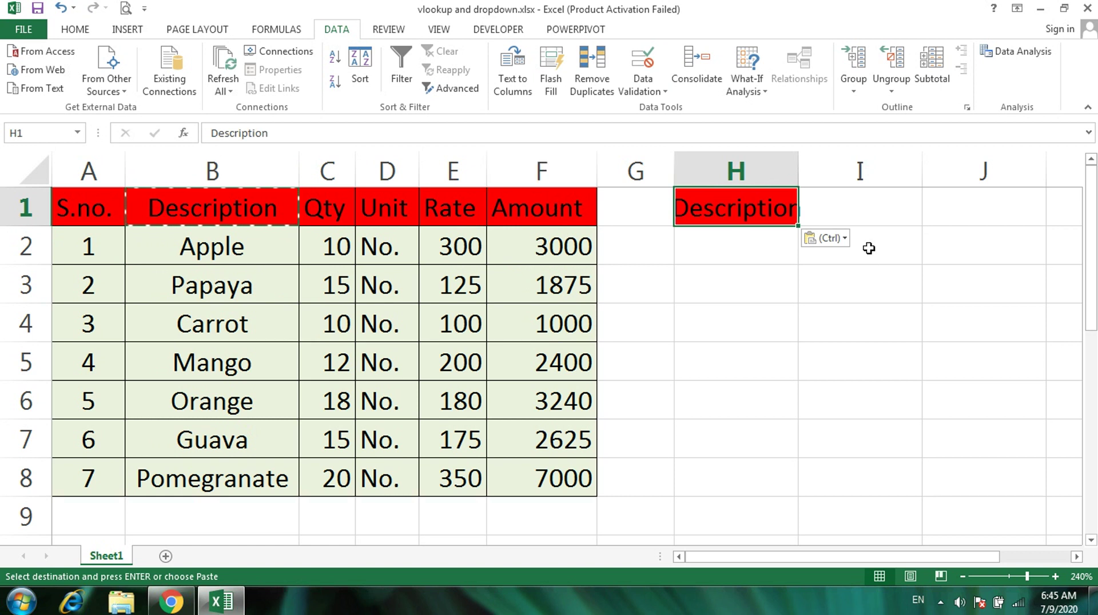
left_click(870, 225)
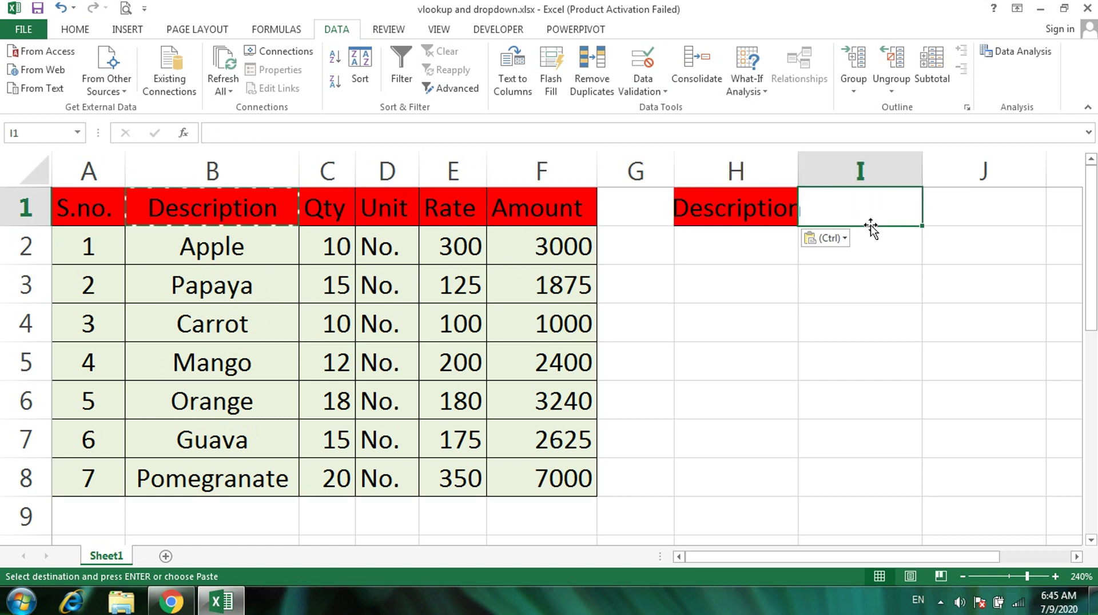
Copy the Amount header from F1 into I1 and autofit column H.
left_click(557, 211)
key("ctrl+c")
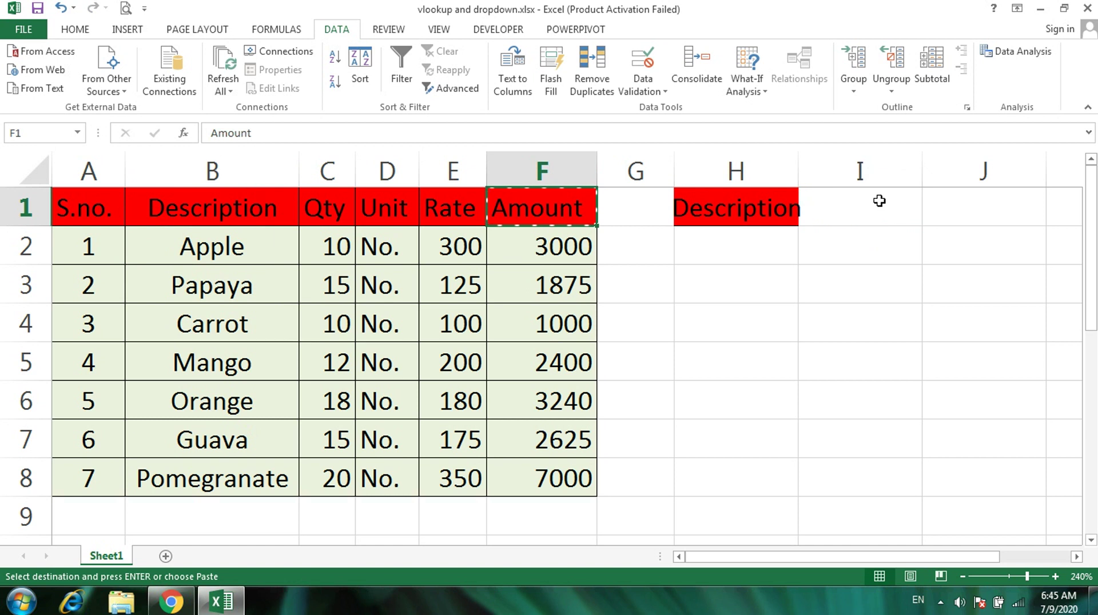
left_click(879, 201)
key("ctrl+v")
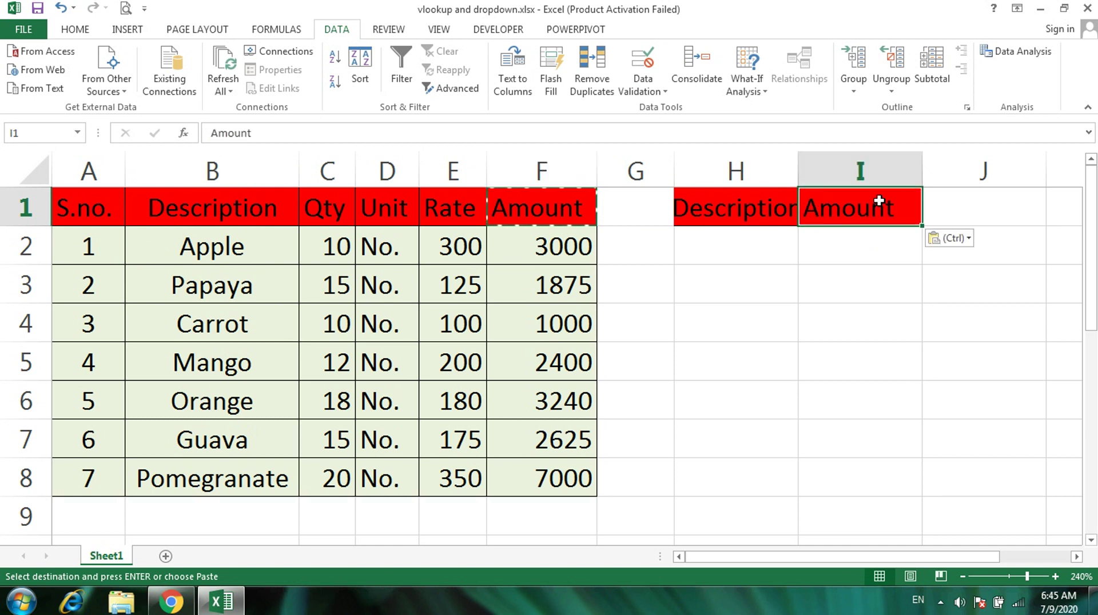
double_click(799, 170)
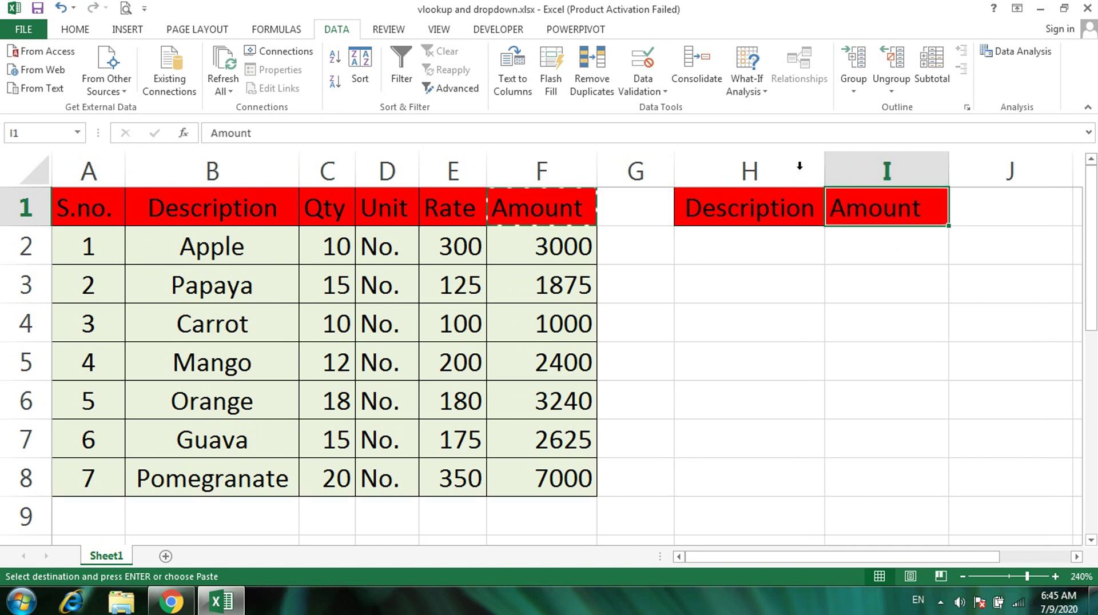
key("Escape")
left_click(716, 251)
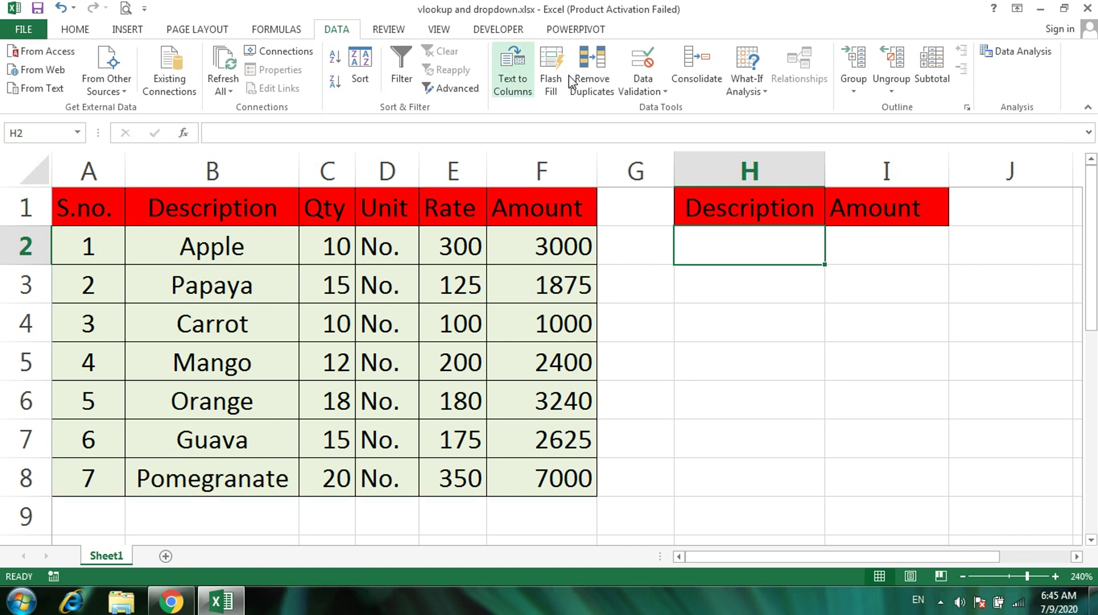
Give H2 a List data validation with source =$B$2:$B$8.
left_click(664, 92)
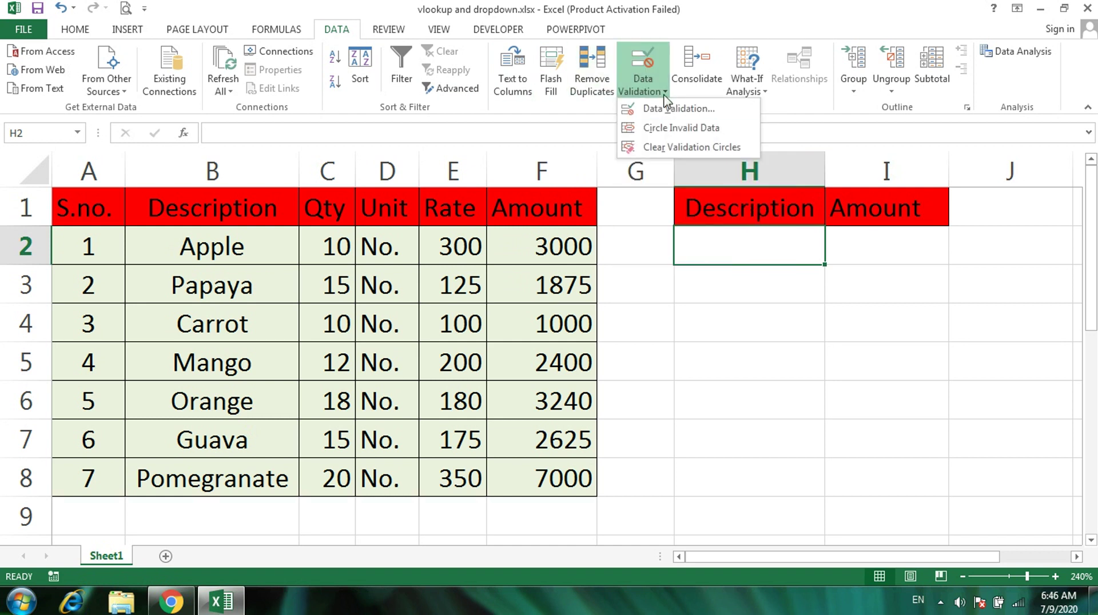
left_click(666, 109)
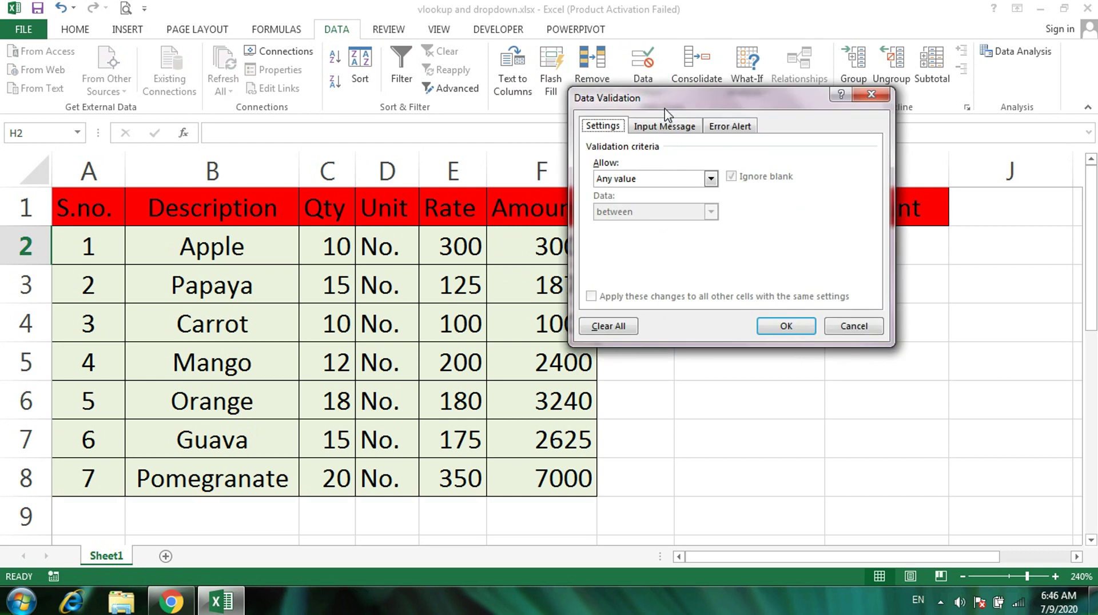
left_click(709, 180)
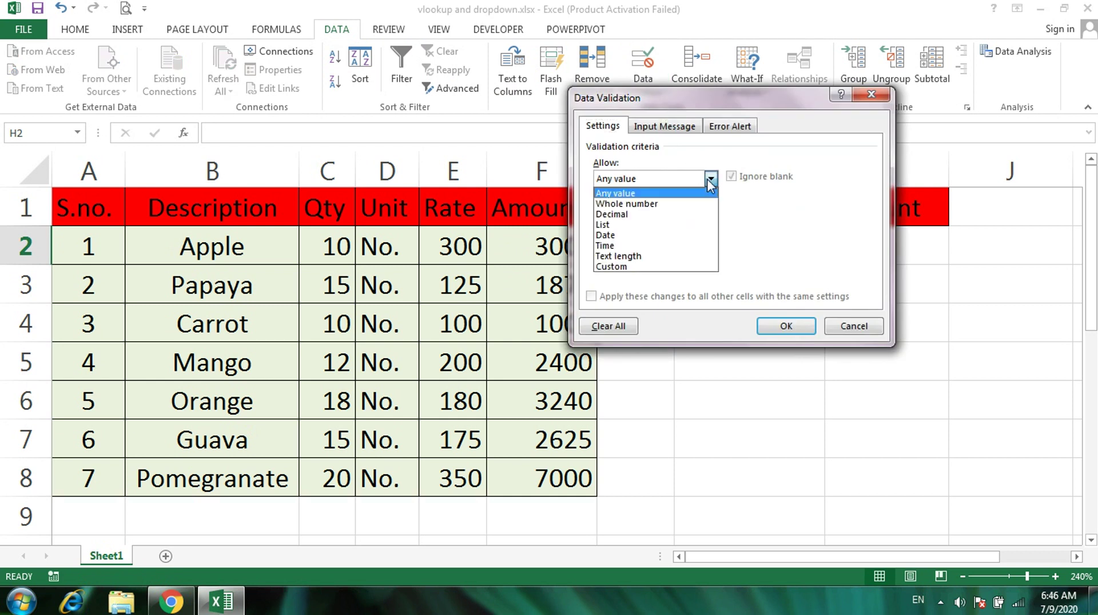
left_click(654, 226)
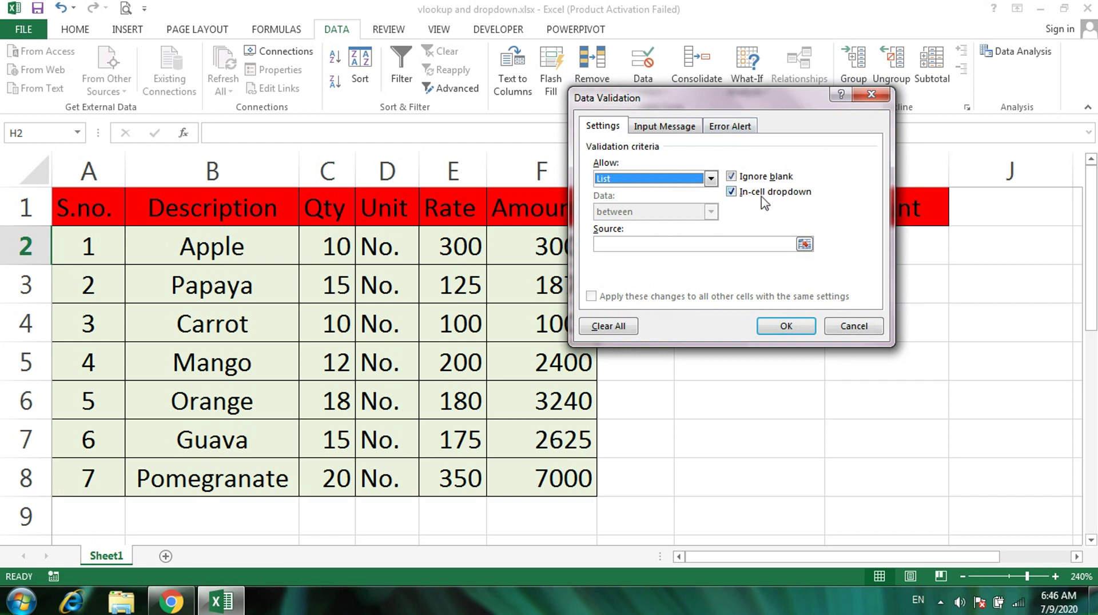
left_click(805, 245)
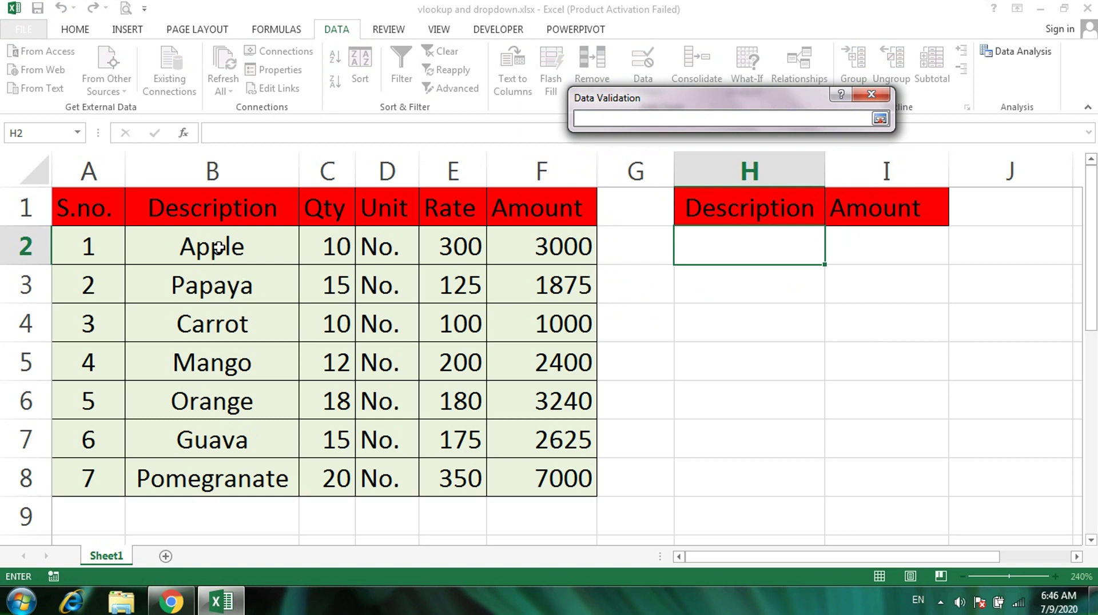
left_click_drag(218, 251, 227, 479)
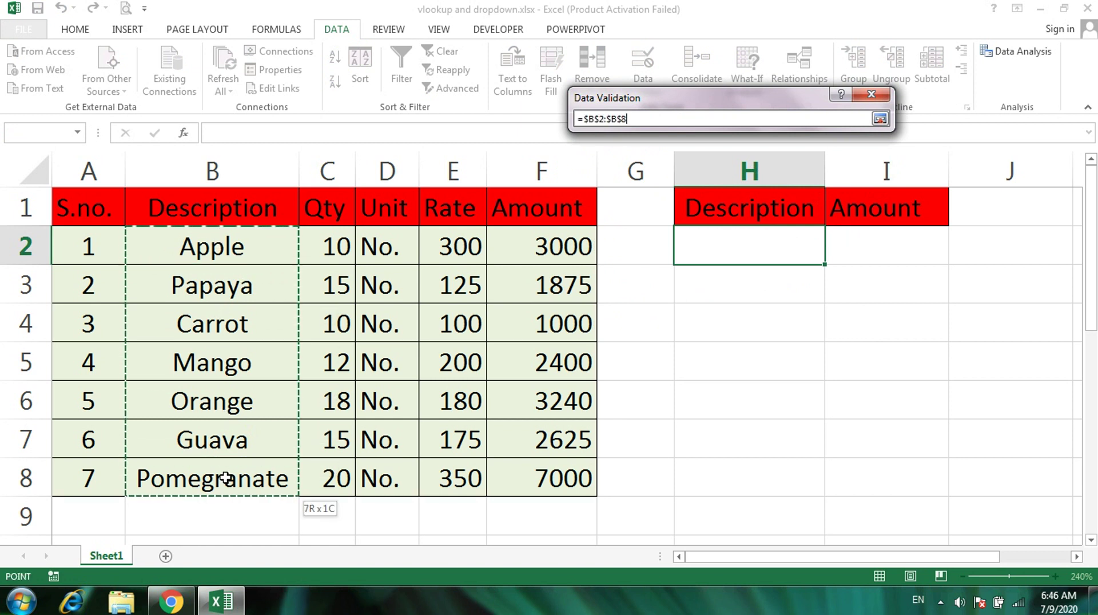
key("Return")
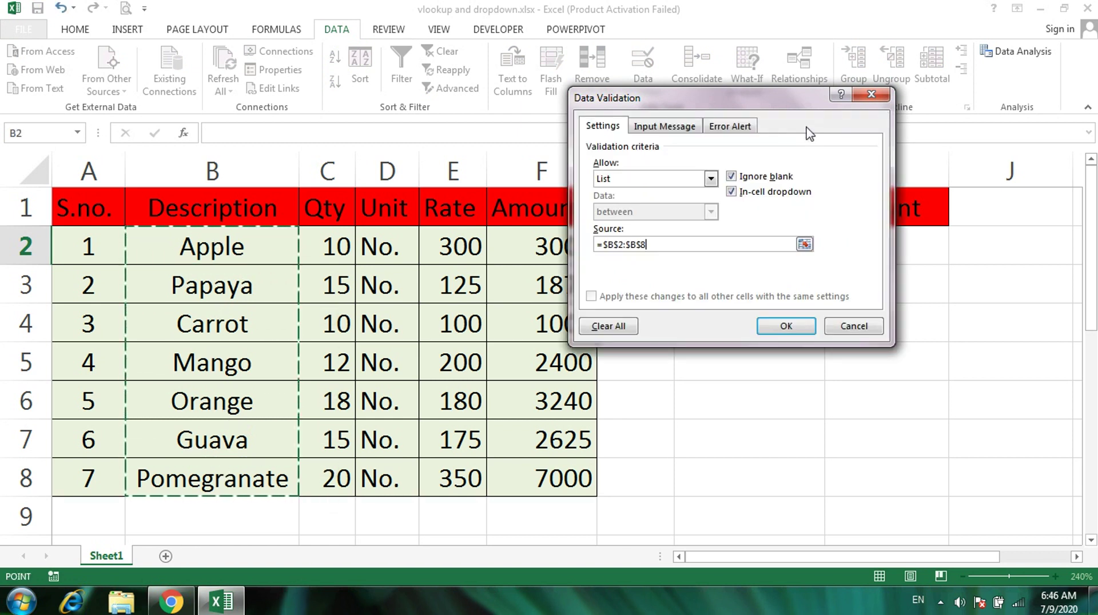
left_click(781, 333)
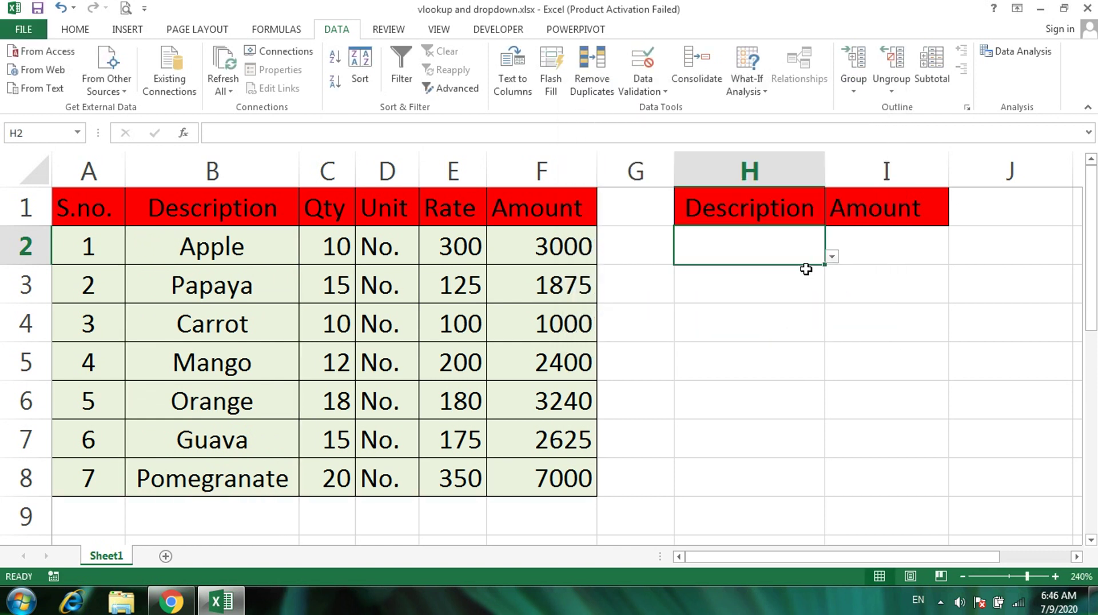
Pick Apple, Papaya, Carrot, then Apple again from the H2 fruit dropdown.
left_click(832, 258)
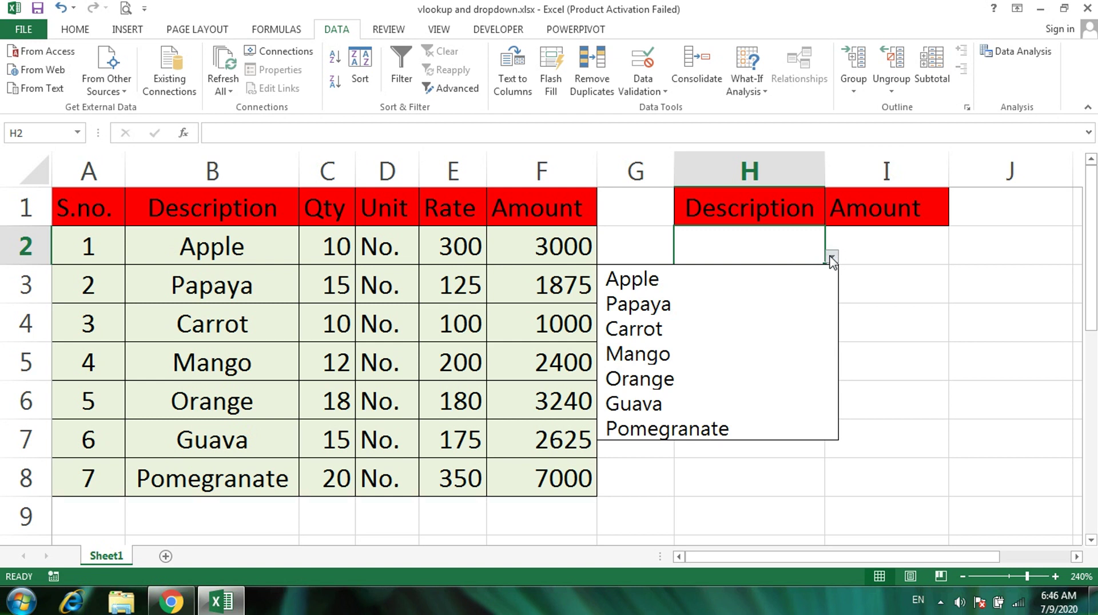
left_click(756, 279)
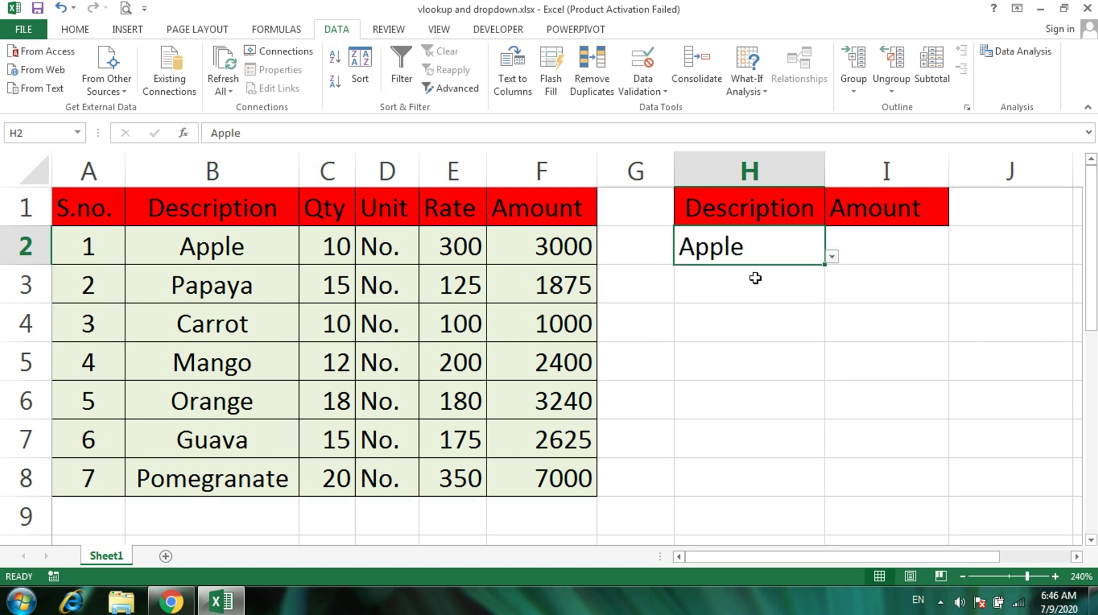
left_click(832, 257)
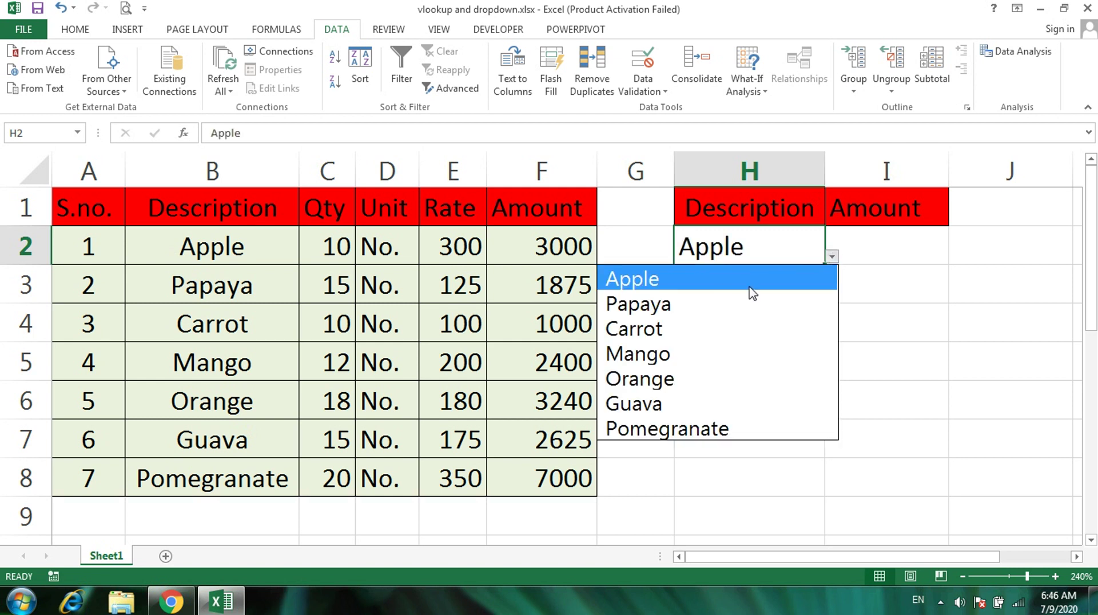
left_click(734, 300)
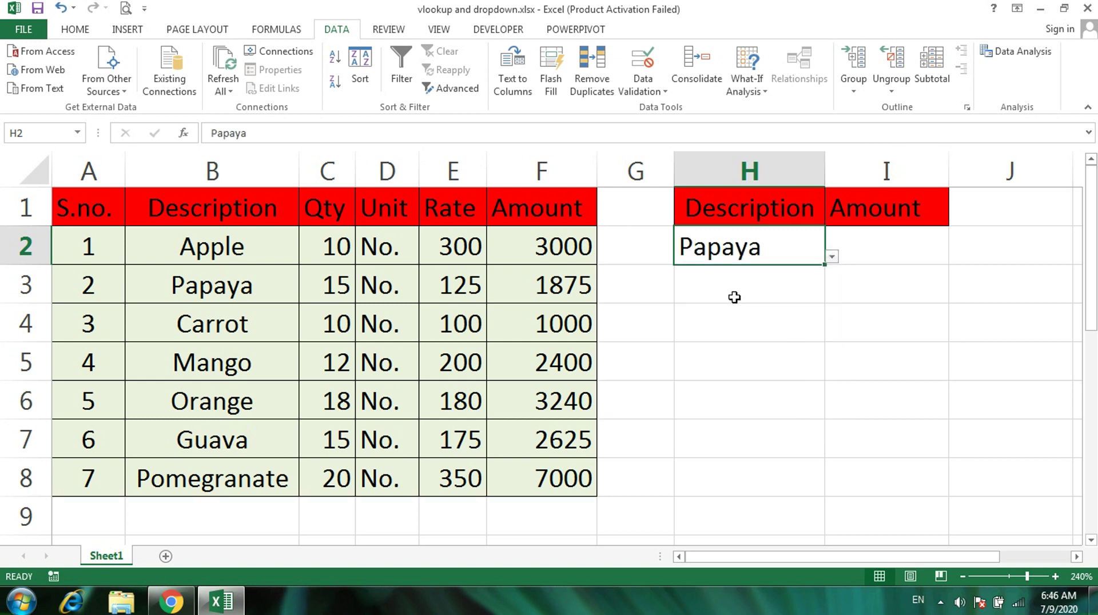
left_click(832, 257)
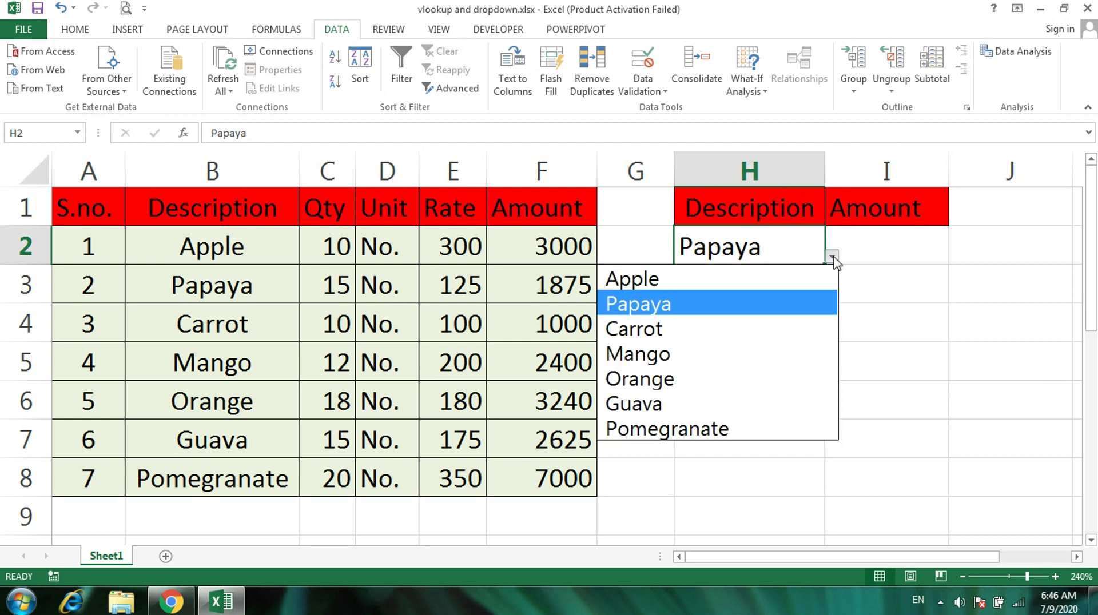
left_click(733, 328)
left_click(832, 257)
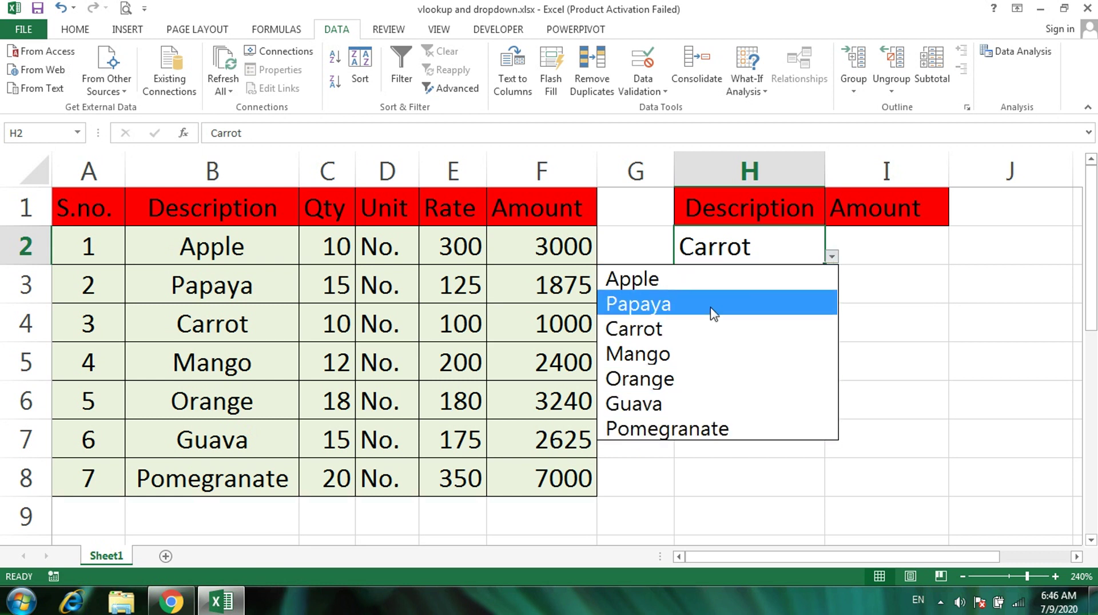
left_click(704, 286)
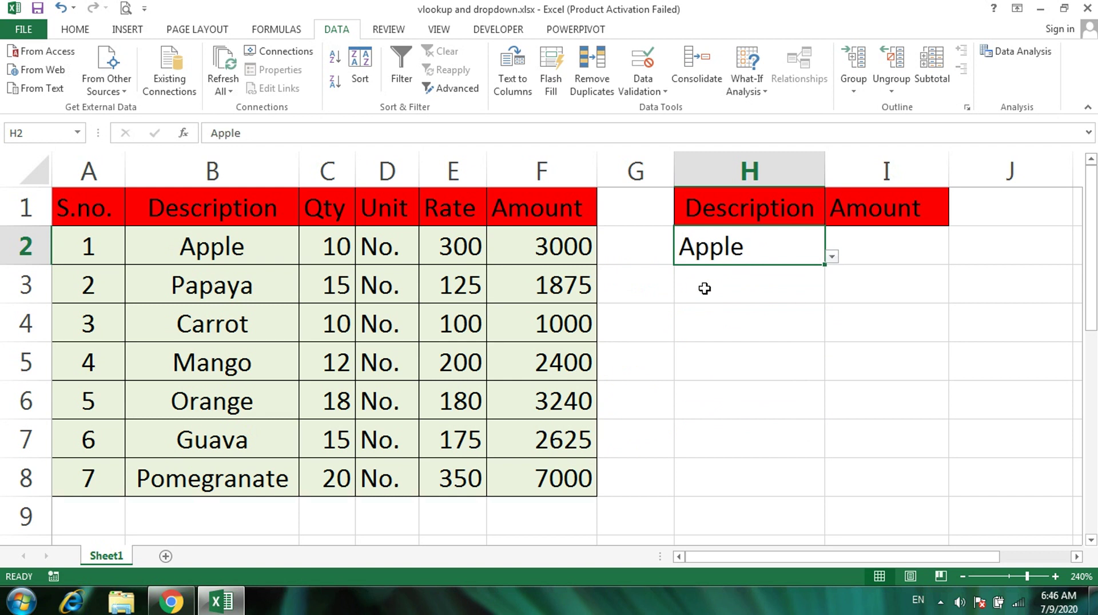
Enter =VLOOKUP(H2,B2:F8, in I2, selecting H2 and the B2:F8 range on the sheet.
left_click(883, 256)
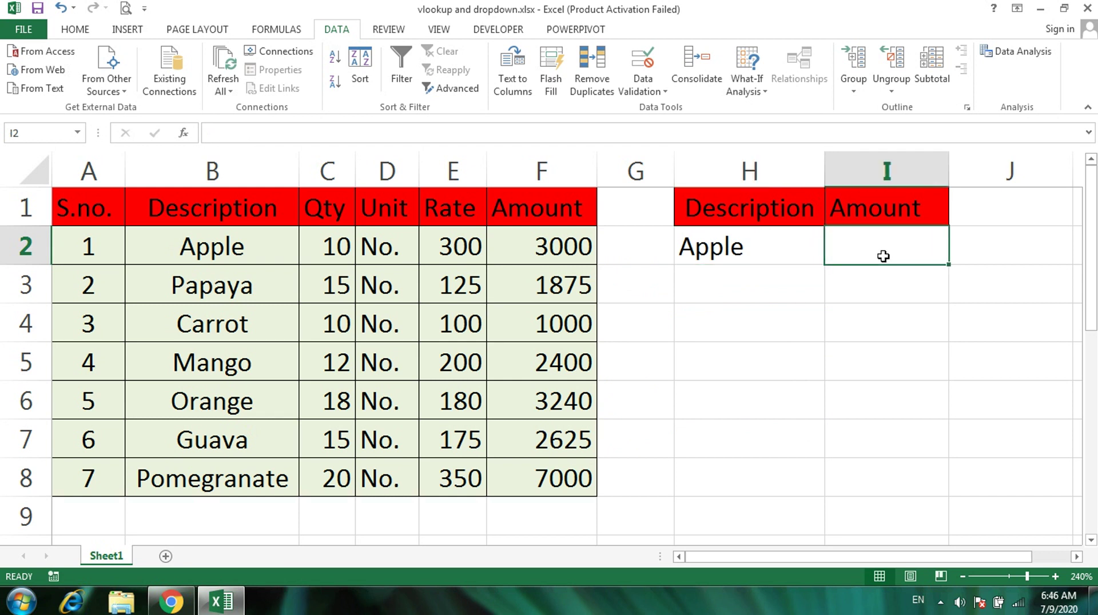
type("=")
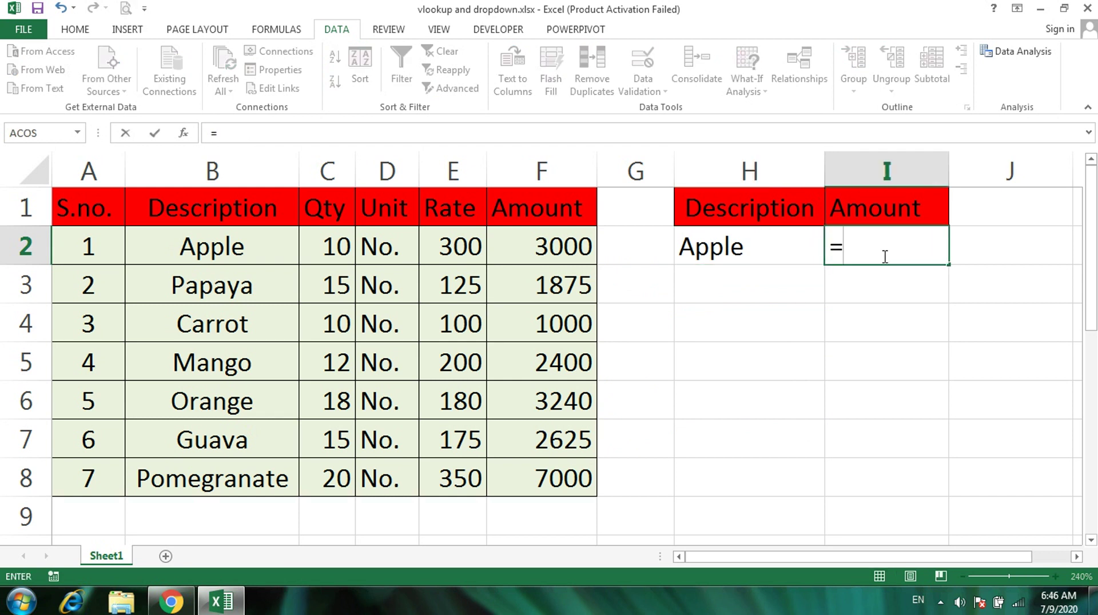
type("vlook")
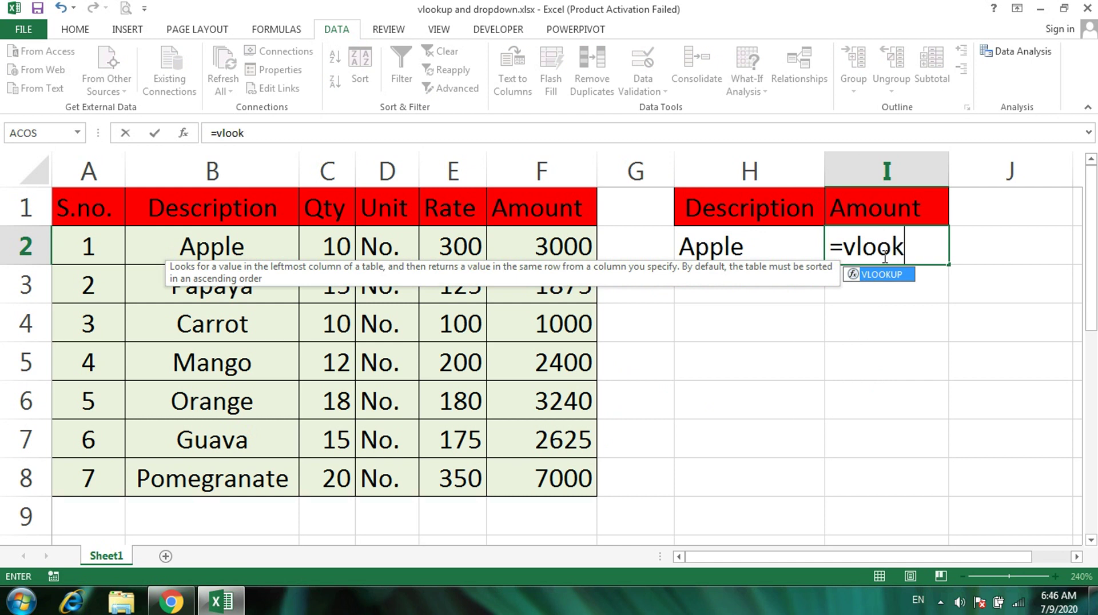
type("up")
double_click(884, 276)
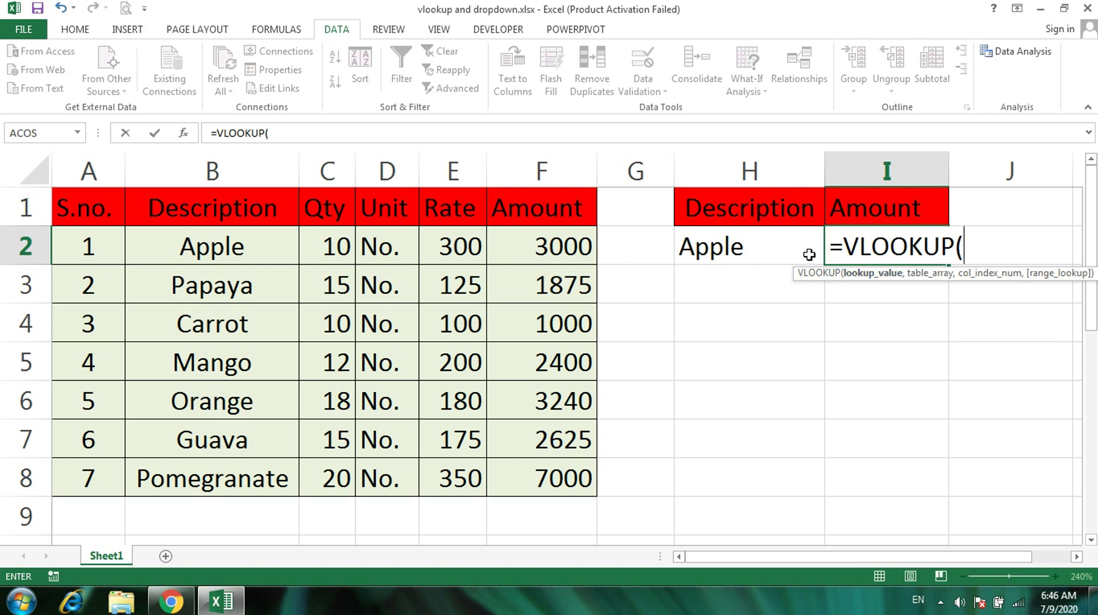
left_click(743, 246)
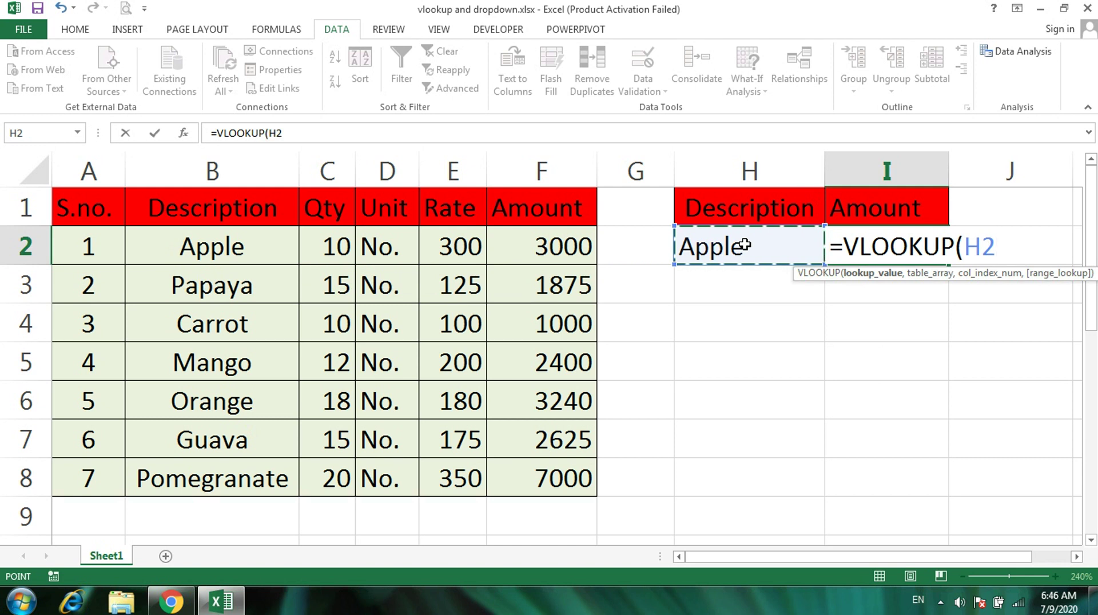
type(",")
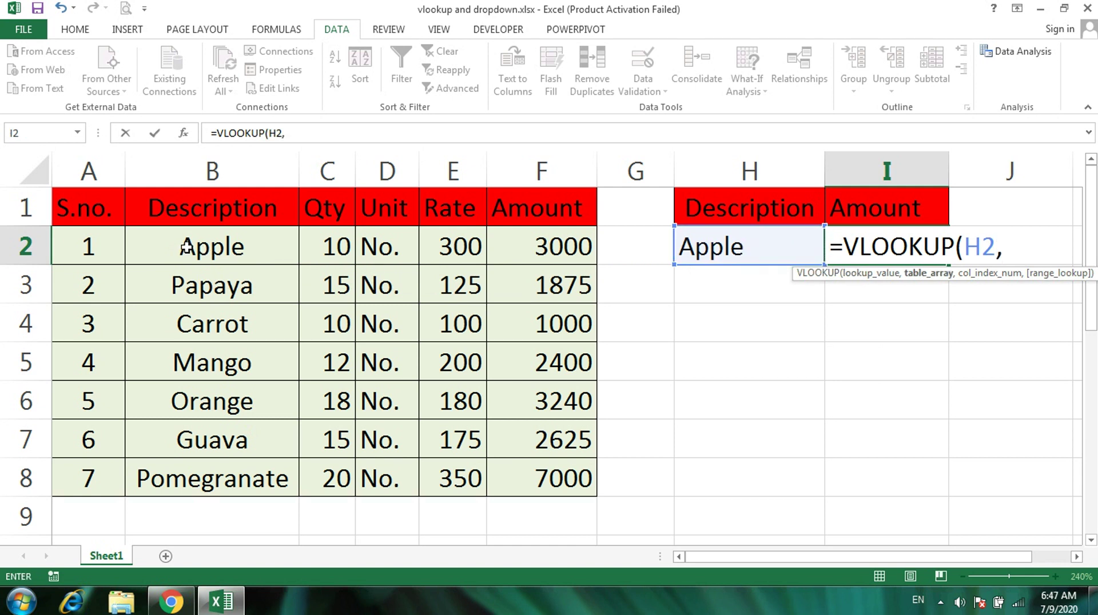
mouse_move(190, 247)
left_mouse_down()
mouse_move(480, 360)
mouse_move(572, 437)
mouse_move(544, 477)
left_mouse_up()
type(",")
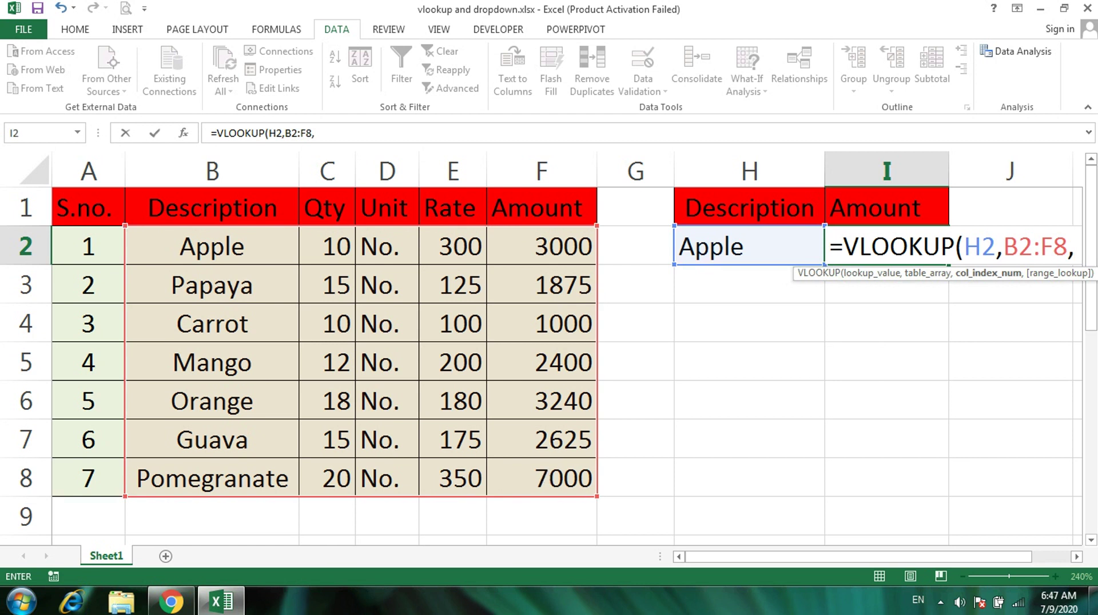
Finish the I2 formula with column index 5 and FALSE for exact match, then commit it.
left_click(1077, 557)
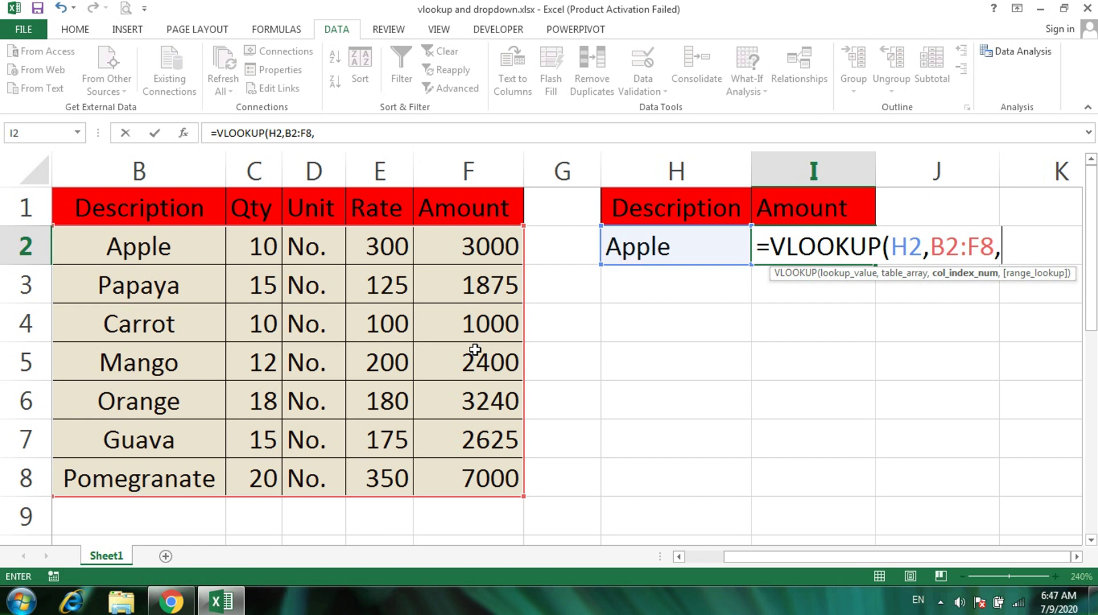
type("5")
type(",")
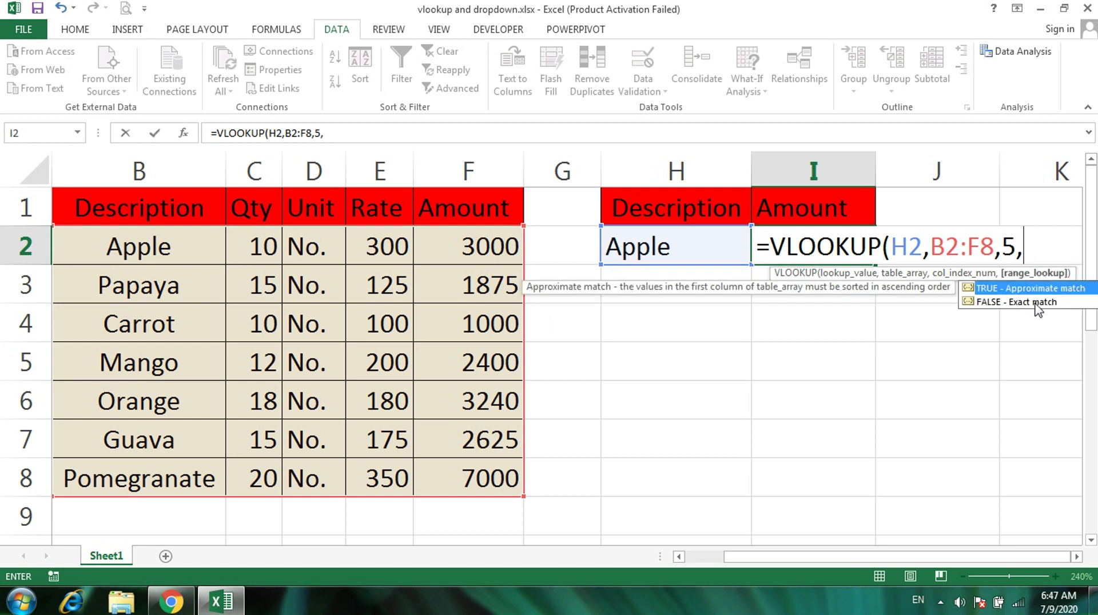
double_click(999, 301)
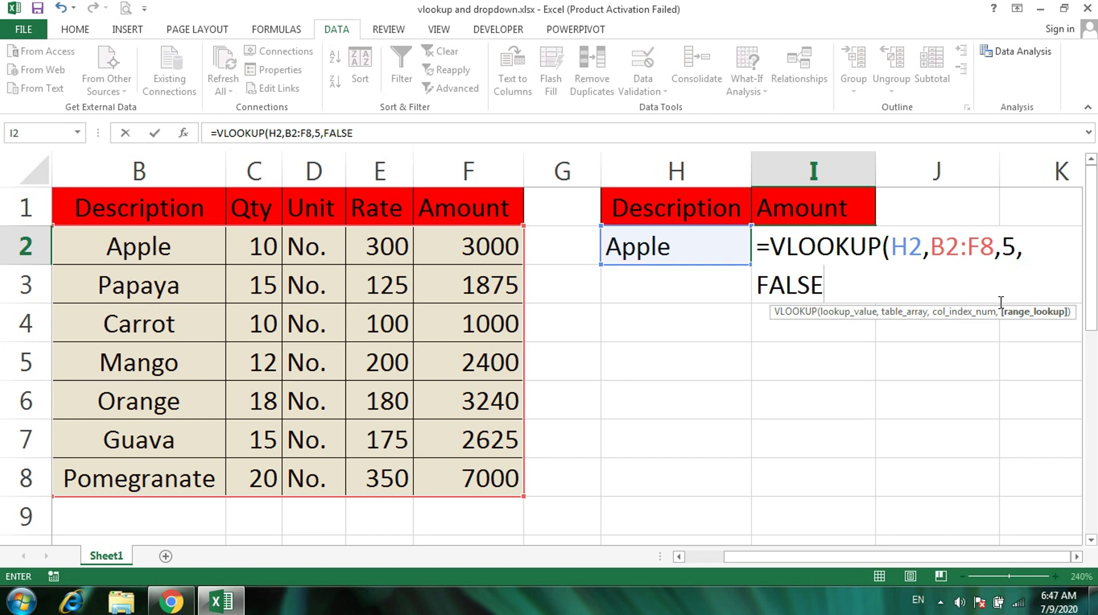
key("Return")
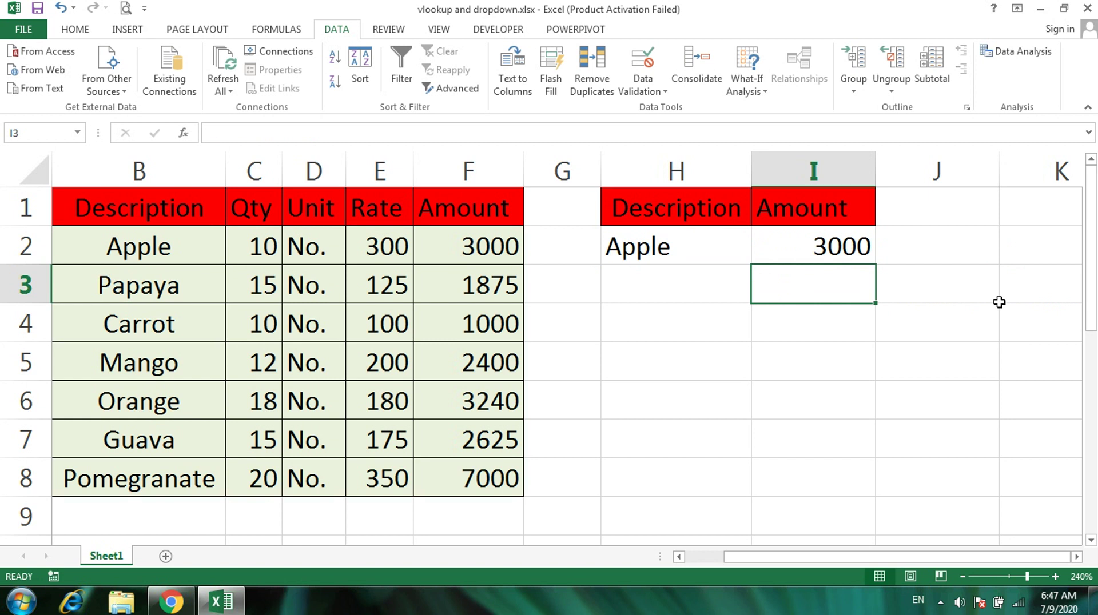
Choose Papaya, Carrot, then Mango in H2, checking I2 shows Mango's amount 2400.
left_click(734, 243)
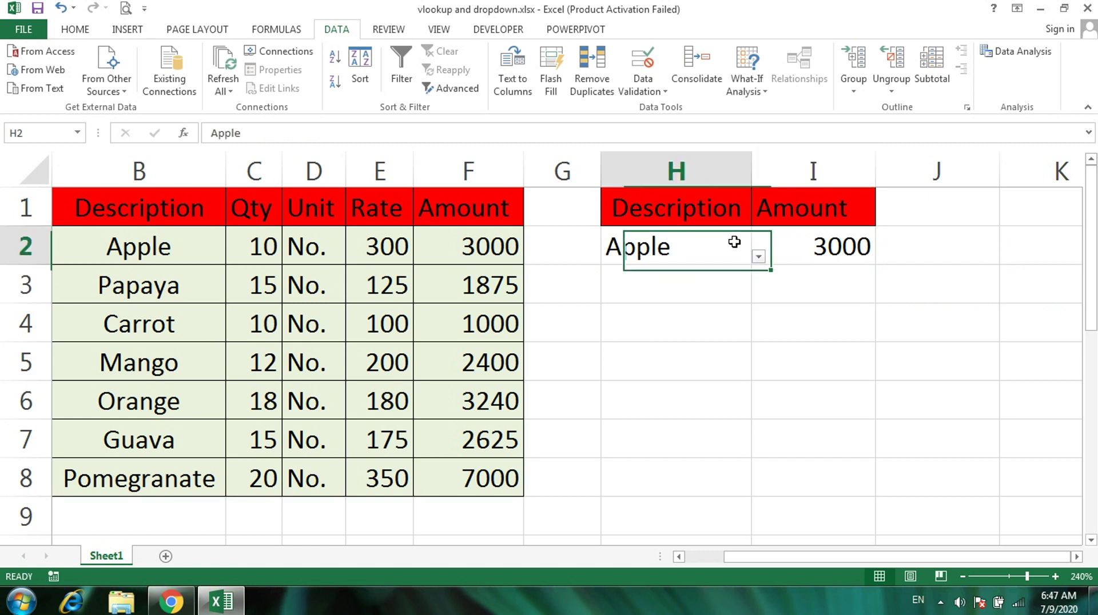
left_click(757, 256)
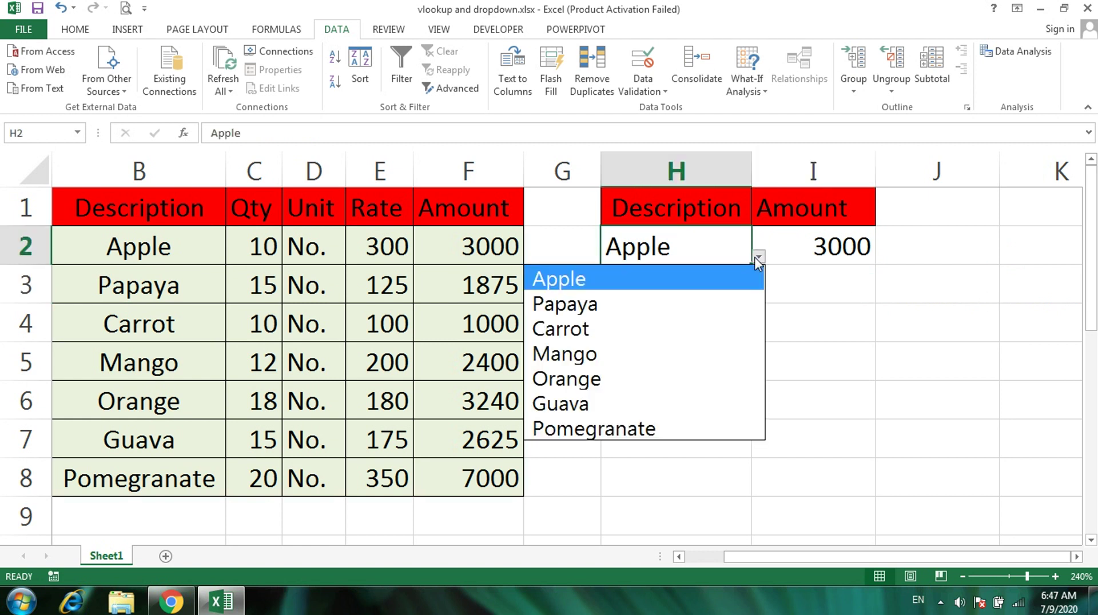
left_click(686, 309)
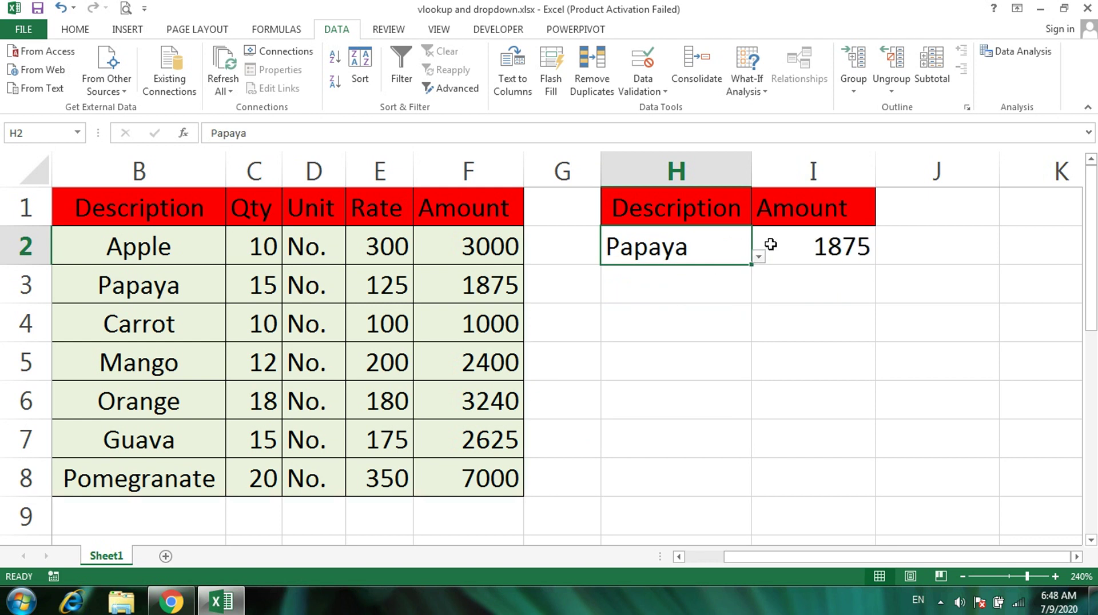
left_click(758, 258)
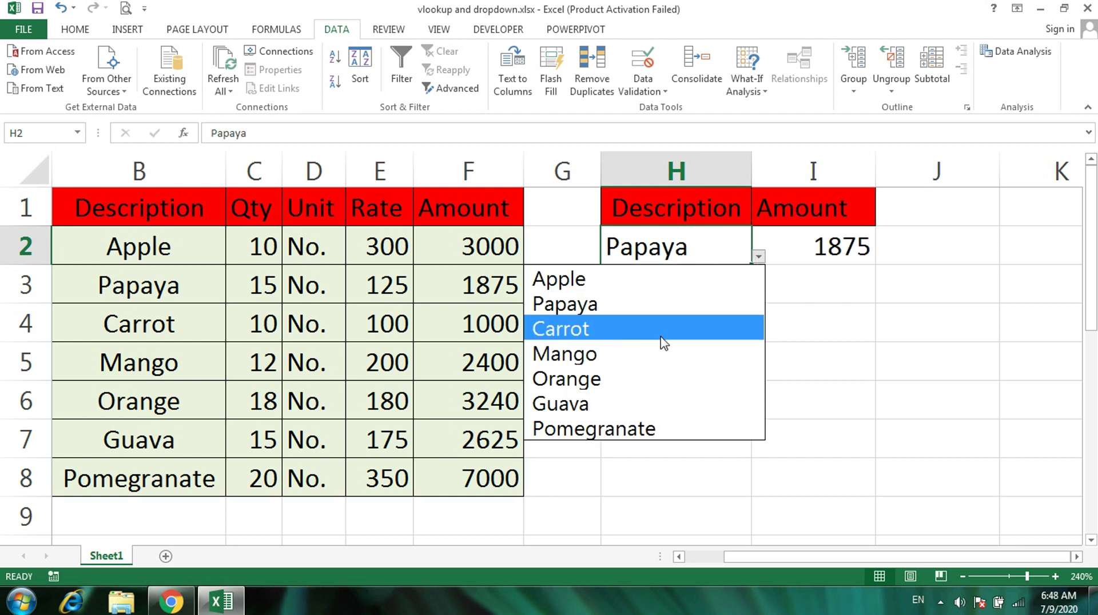
left_click(662, 336)
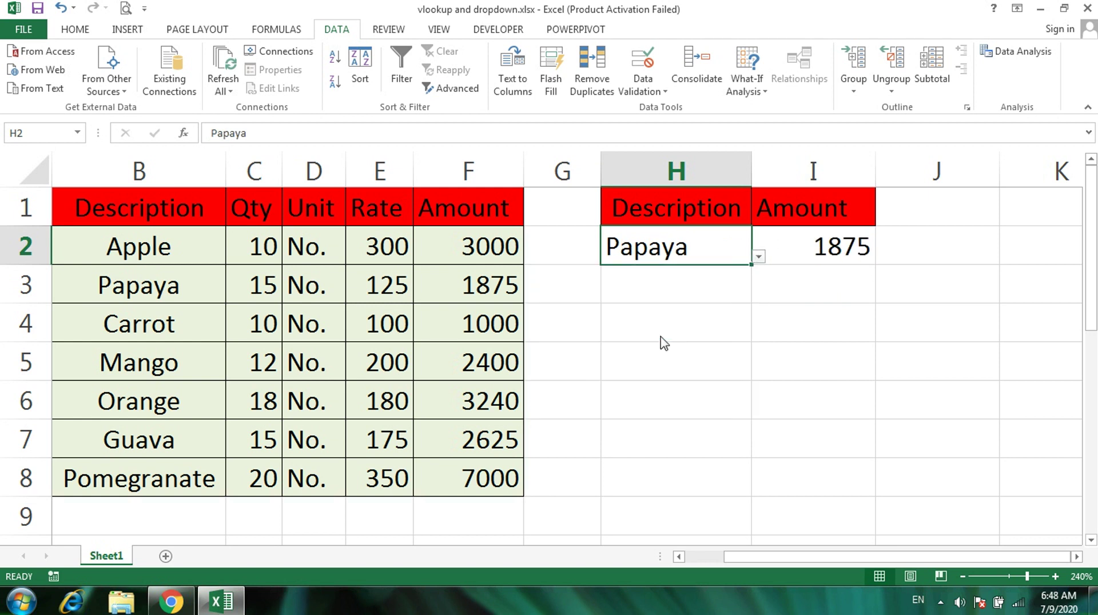
left_click(759, 258)
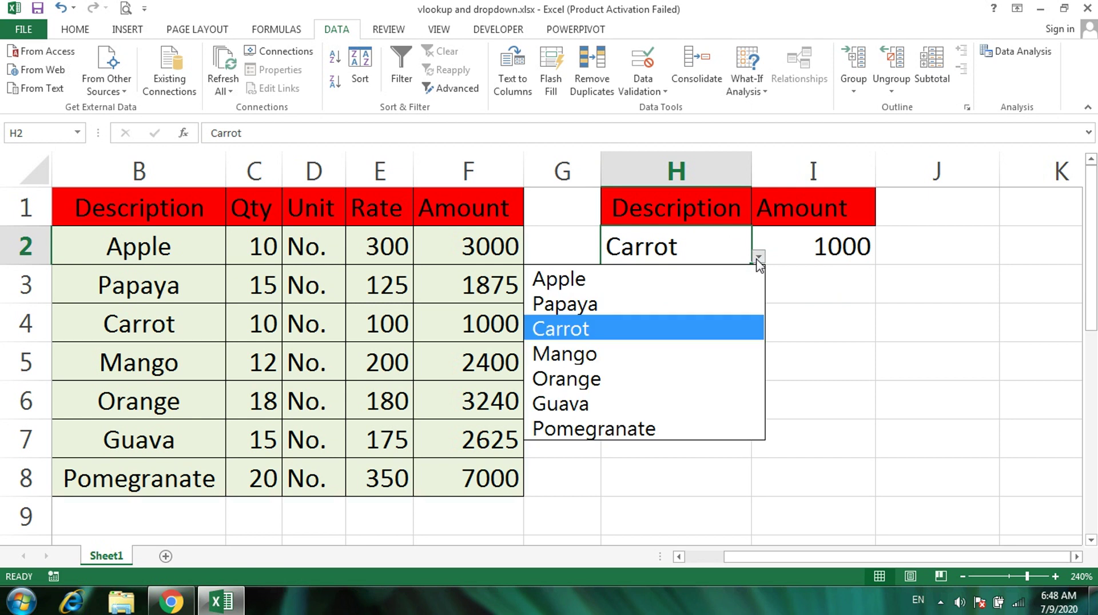
left_click(658, 355)
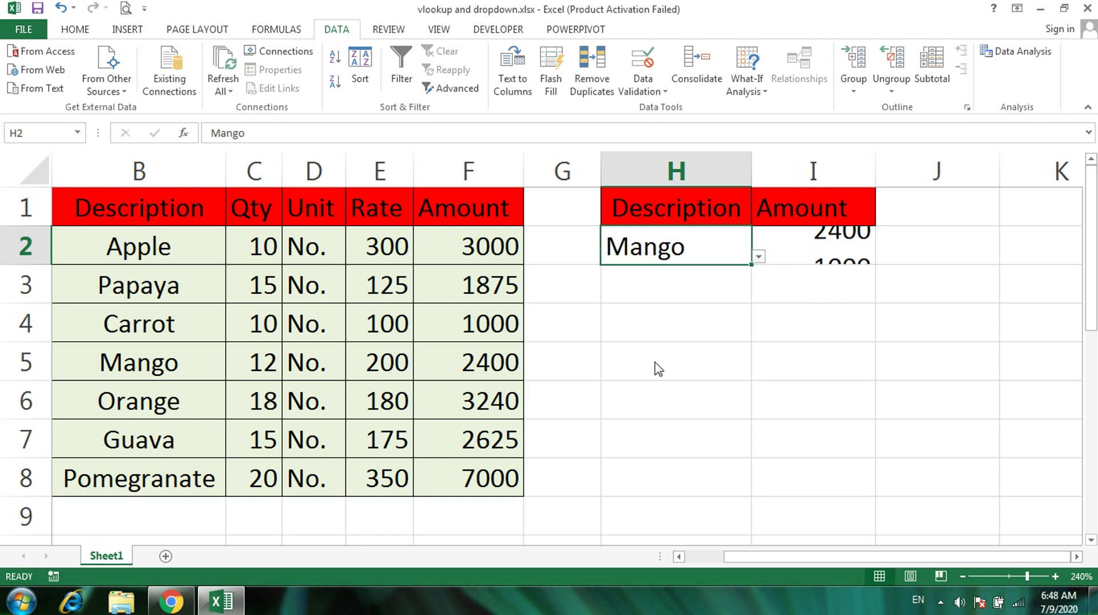
left_click(782, 311)
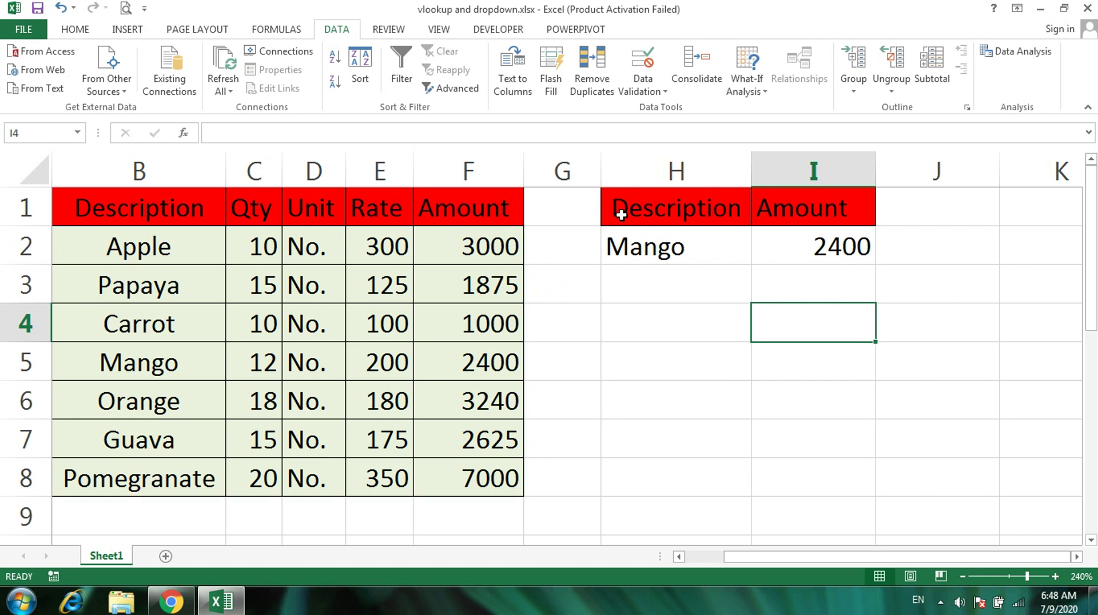
Apply the light blue standard font colour to H2:I2.
left_click_drag(620, 242, 790, 240)
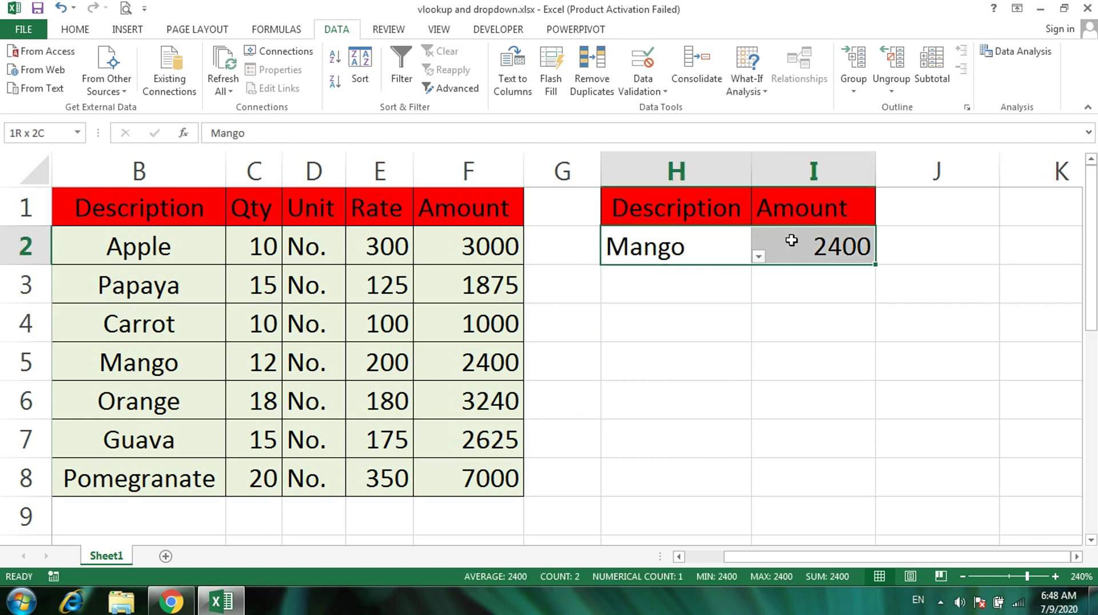
left_click(74, 29)
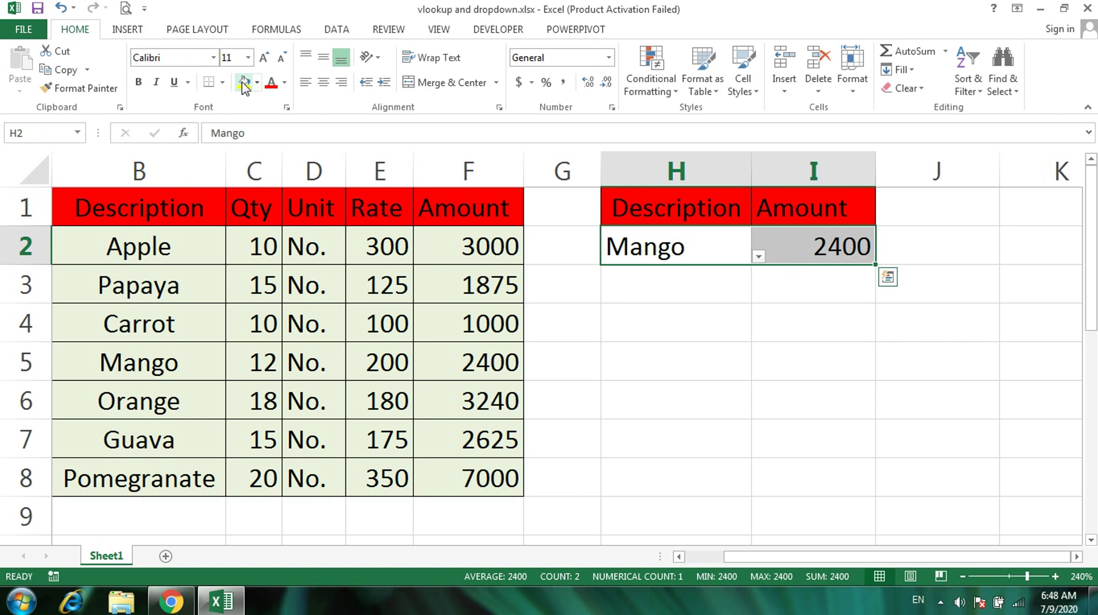
left_click(285, 85)
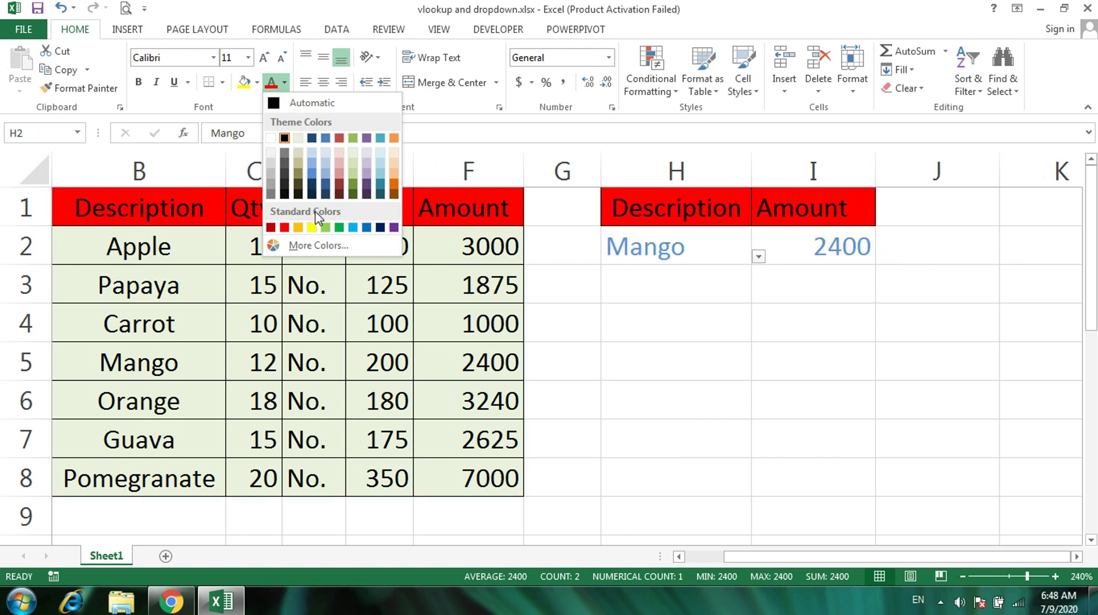
left_click(352, 228)
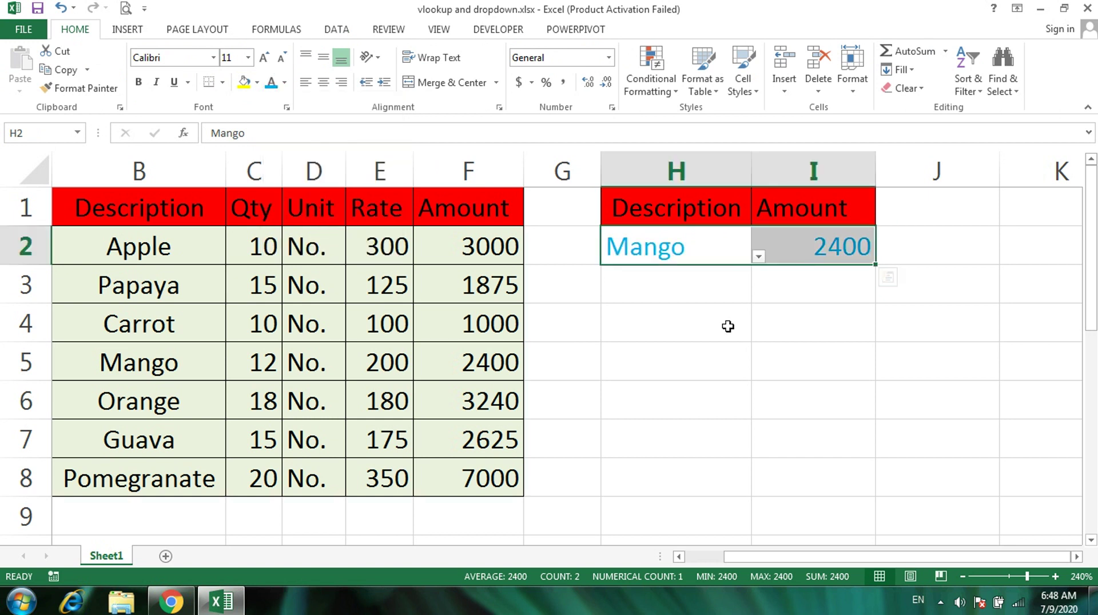
left_click(742, 347)
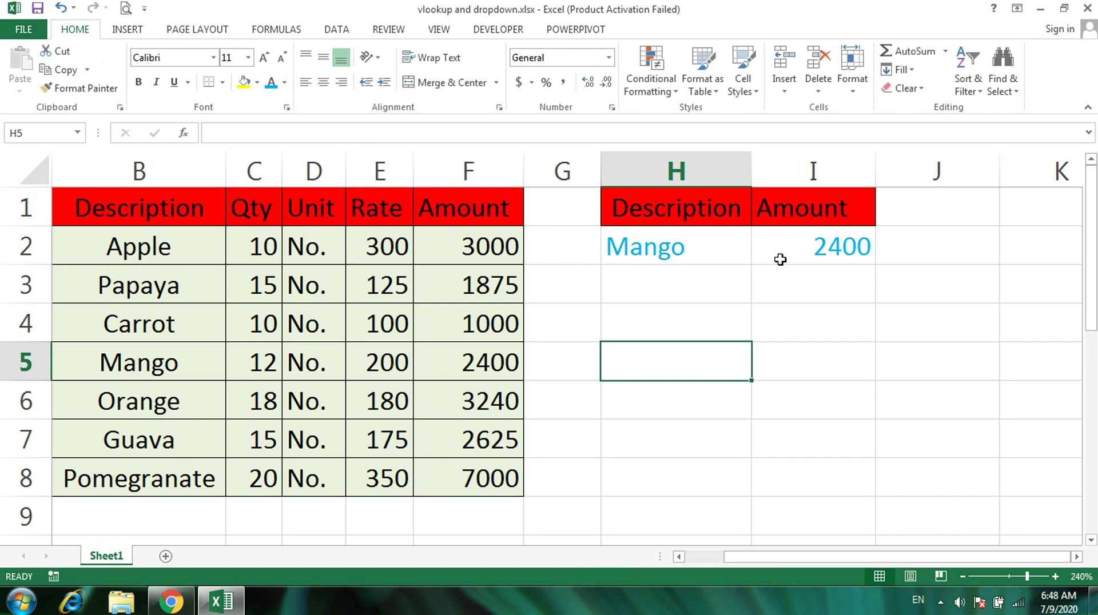